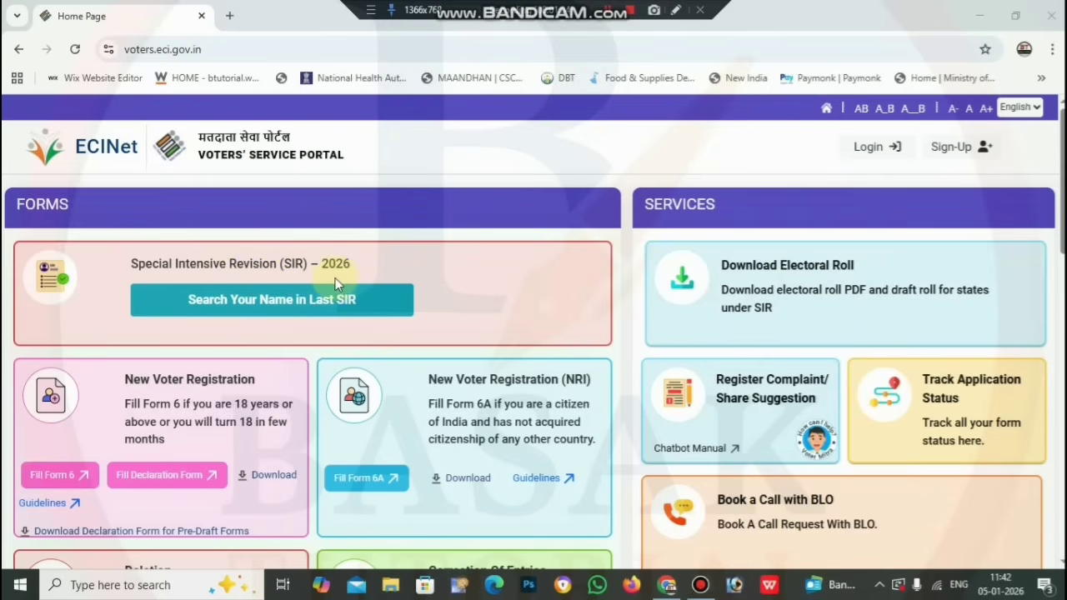
# Log in with the mobile number and OTP to reach the home page as a signed-in voter
pyautogui.scroll(-1, 387, 282)
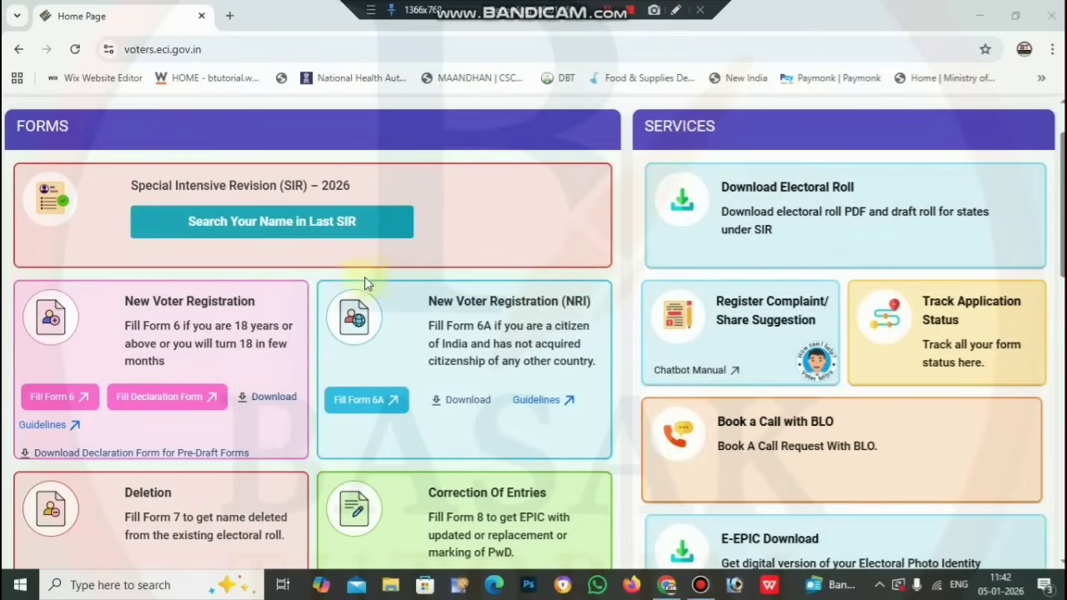
pyautogui.scroll(-1, 364, 276)
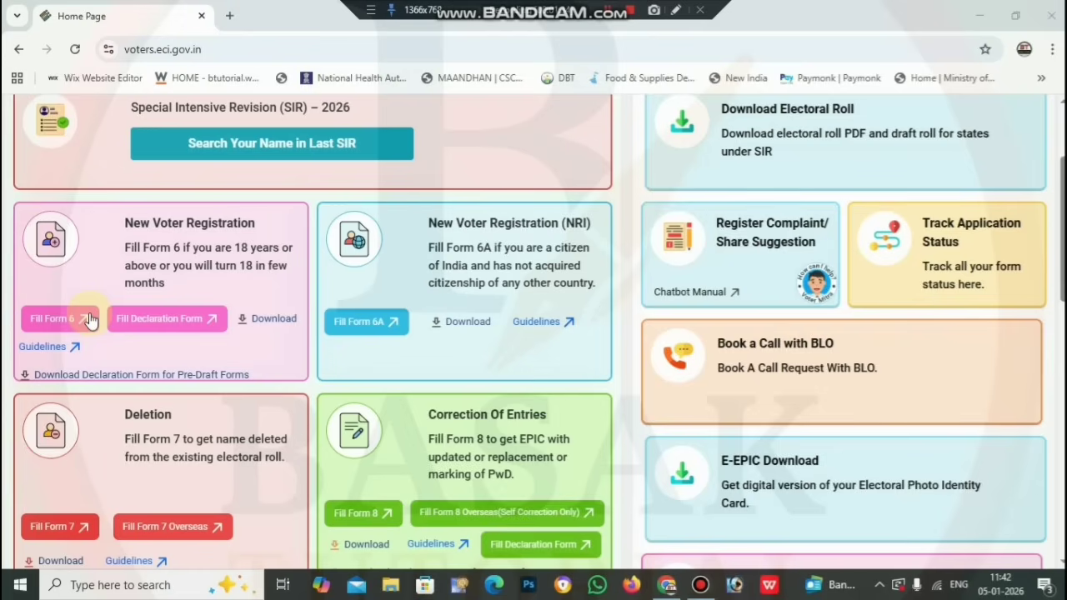
pyautogui.scroll(-2, 275, 306)
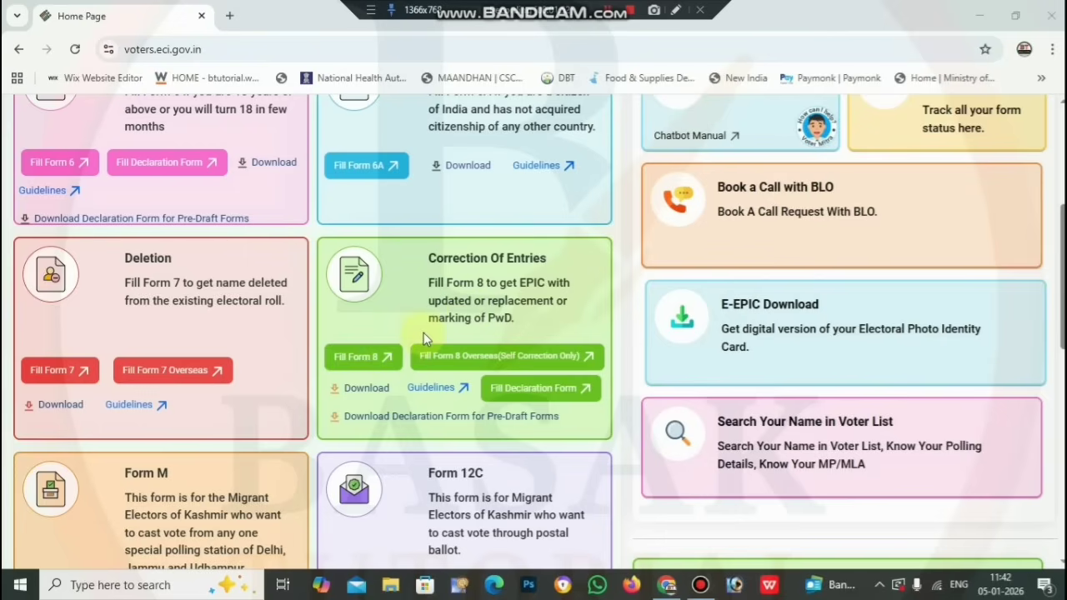
pyautogui.scroll(4, 467, 329)
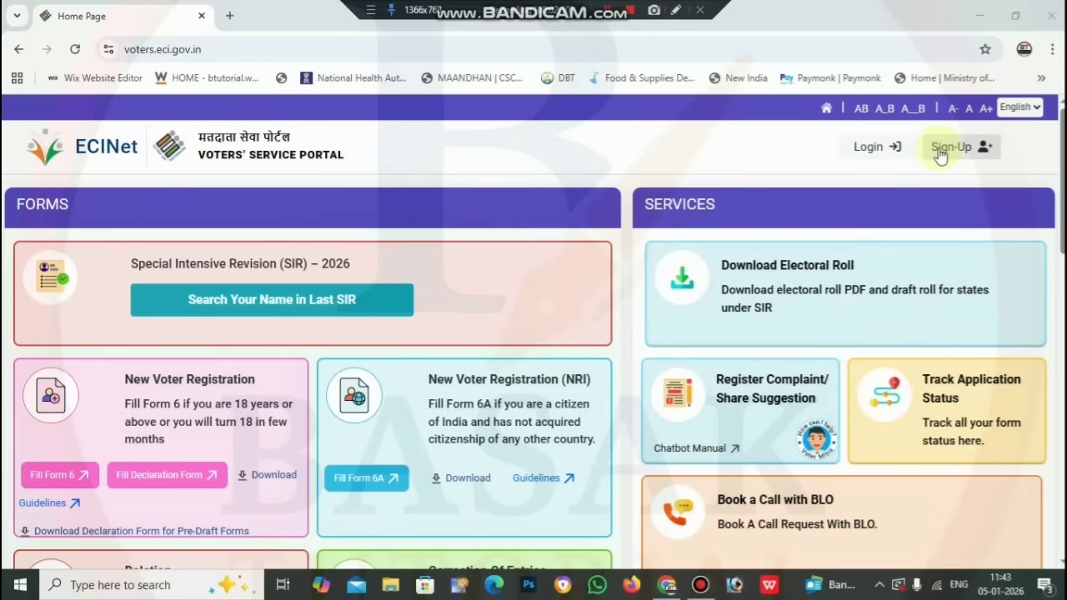
pyautogui.click(882, 148)
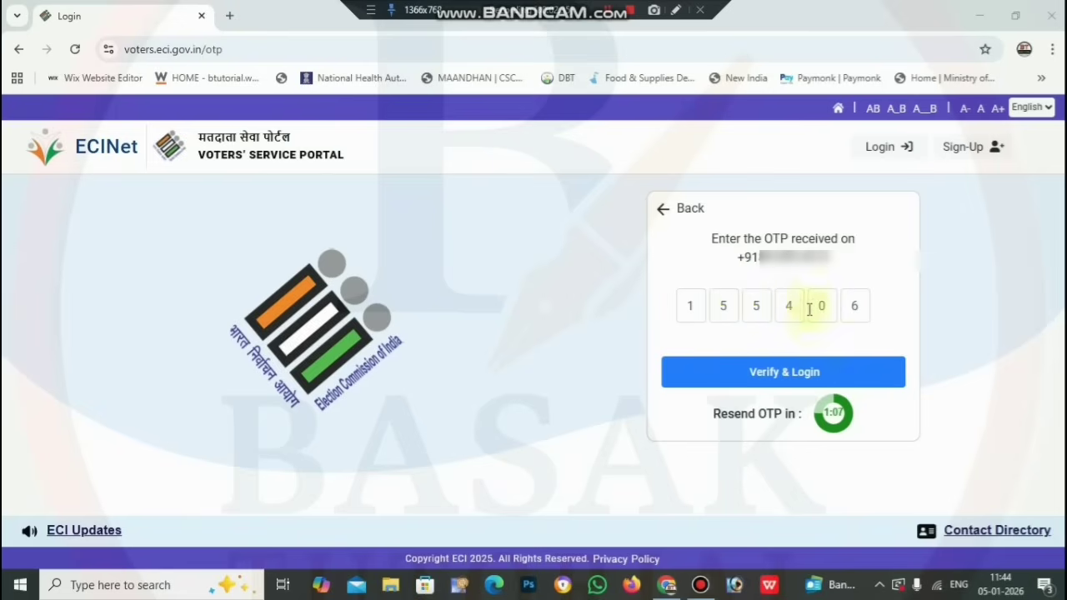
pyautogui.click(806, 374)
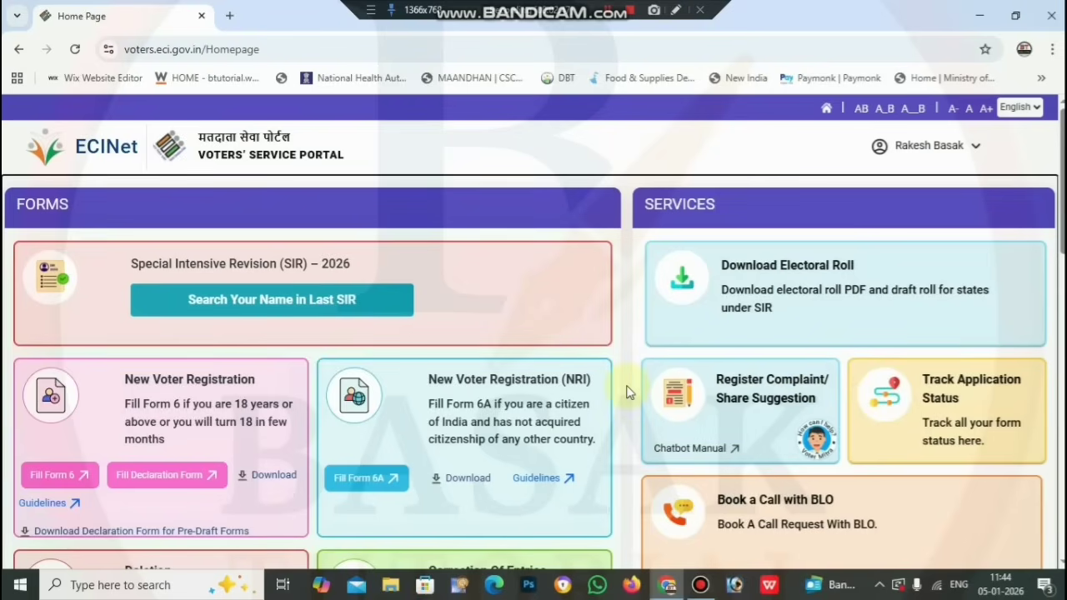
# Choose Fill Form 8 on the Correction of Entries card
pyautogui.scroll(-3, 628, 392)
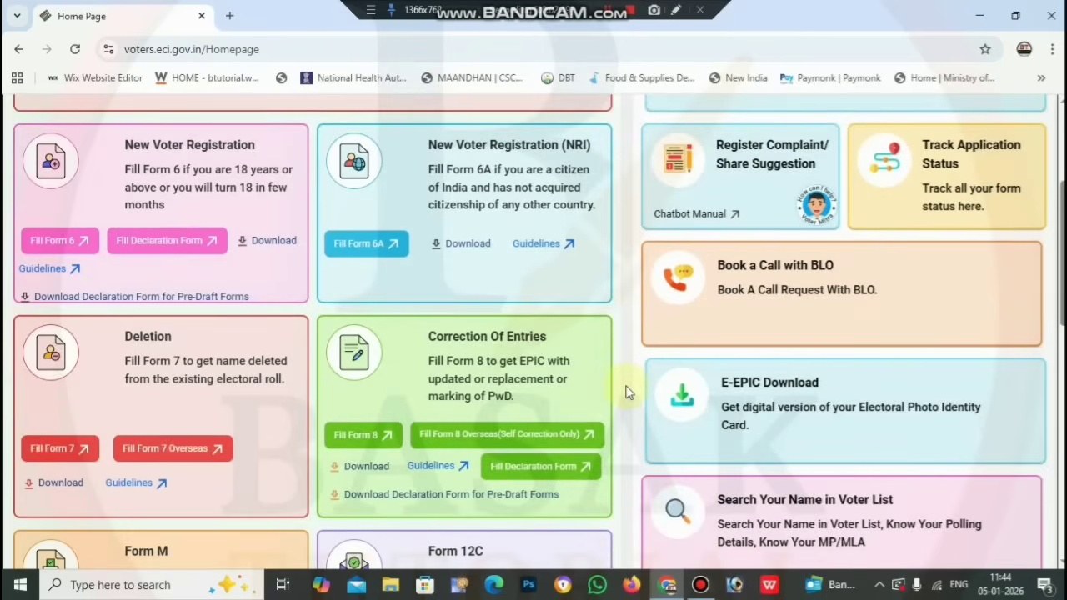
pyautogui.click(356, 437)
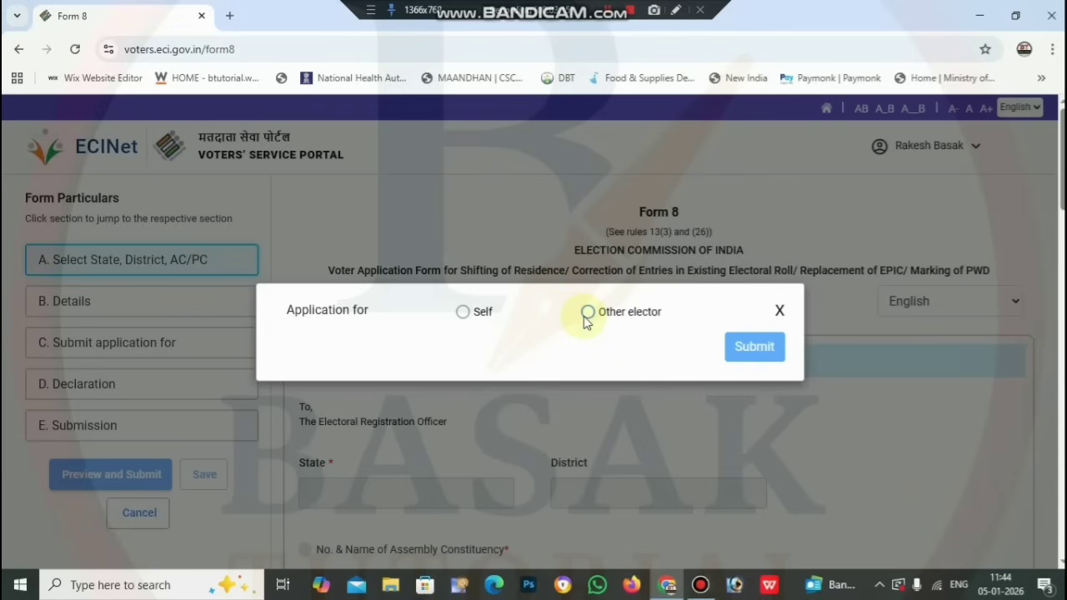
# Choose Self, enter the EPIC number and look up the matching West Bengal voter record
pyautogui.click(586, 314)
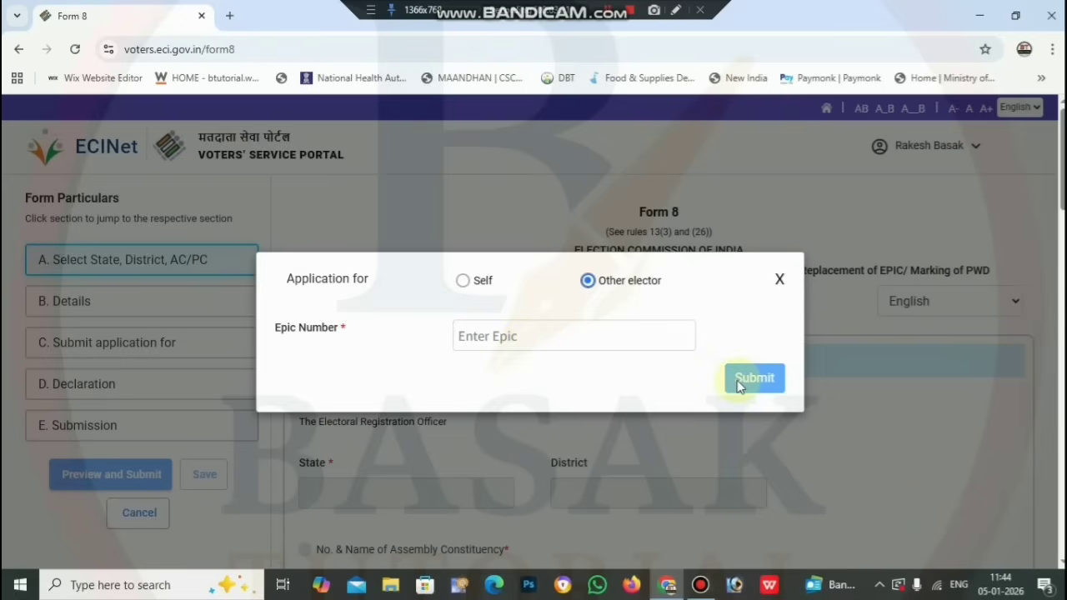
pyautogui.click(464, 282)
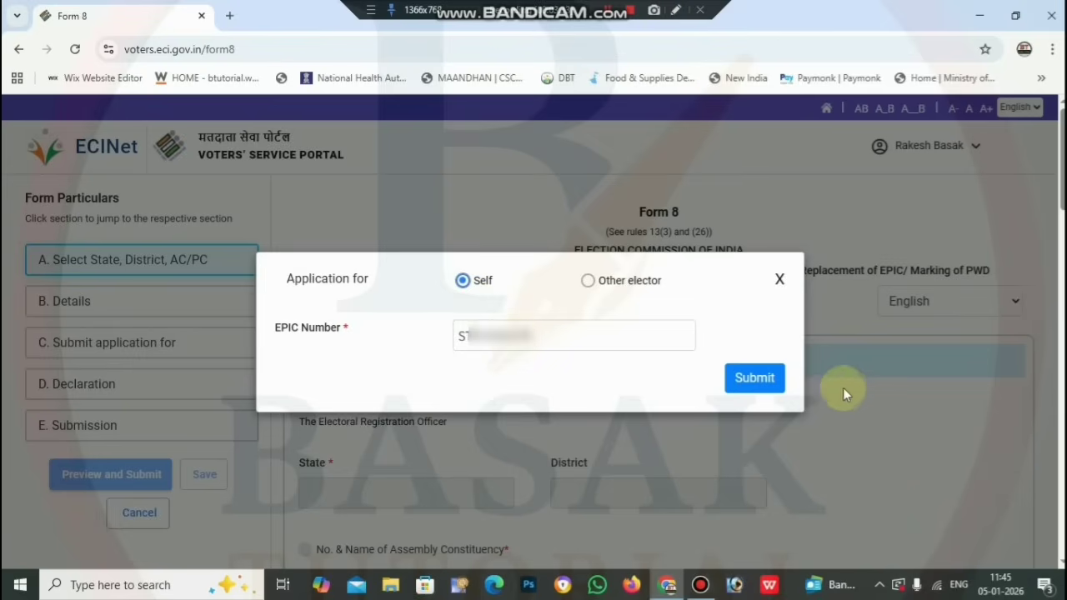
pyautogui.click(779, 378)
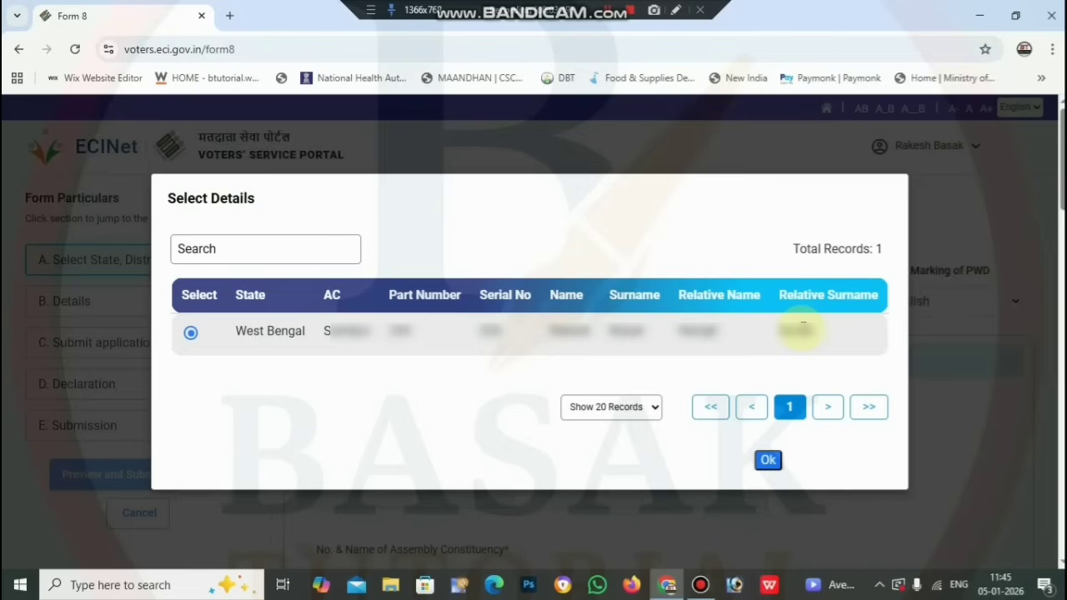
pyautogui.click(766, 459)
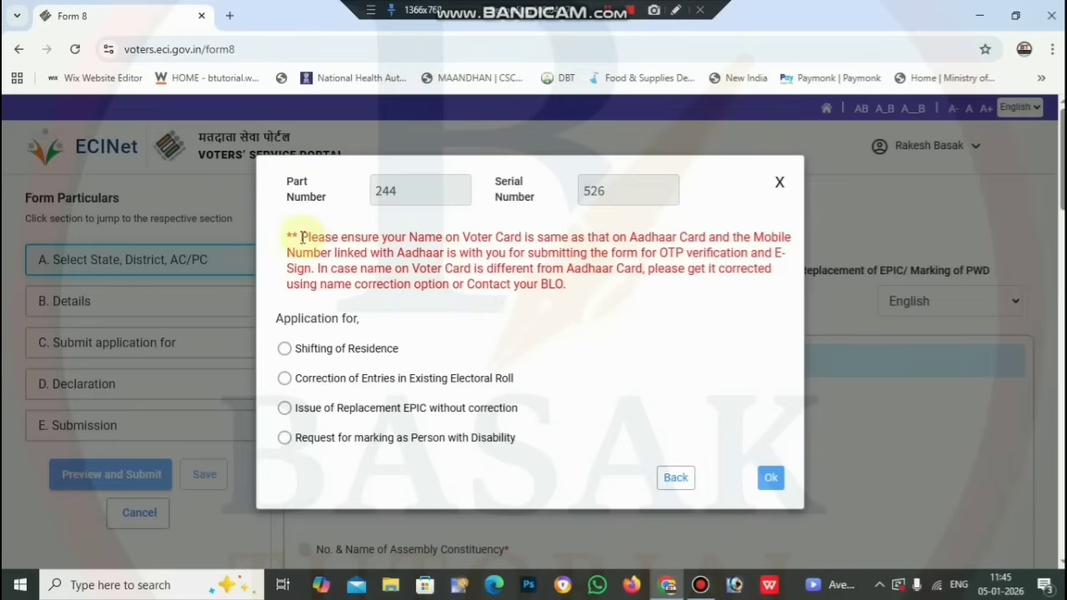
# Choose Correction of Entries in Existing Electoral Roll as the application type and confirm it
pyautogui.moveTo(301, 237); pyautogui.dragTo(594, 297)
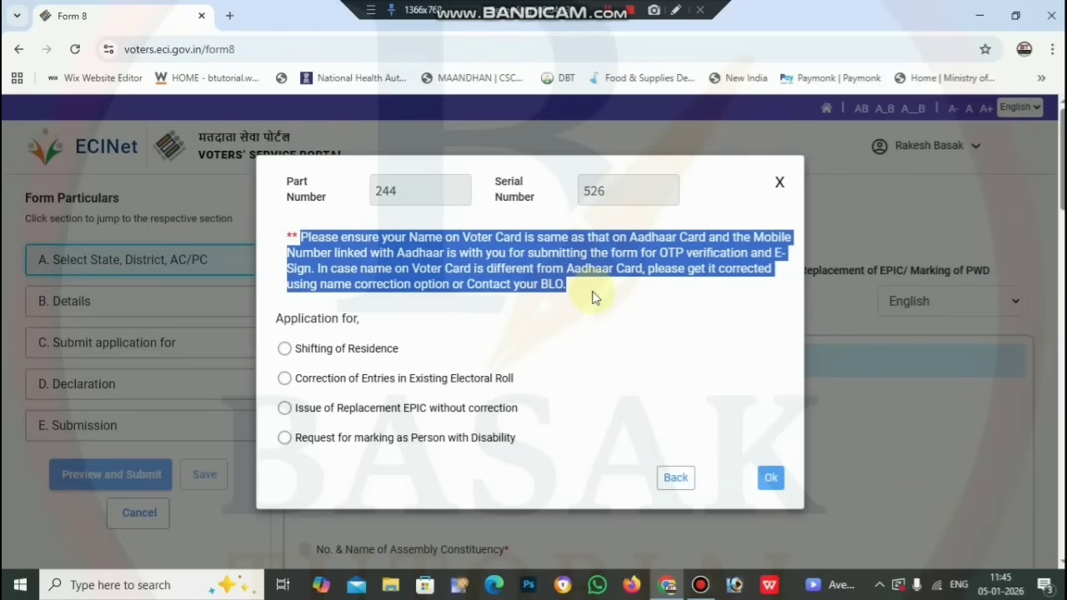
pyautogui.click(594, 297)
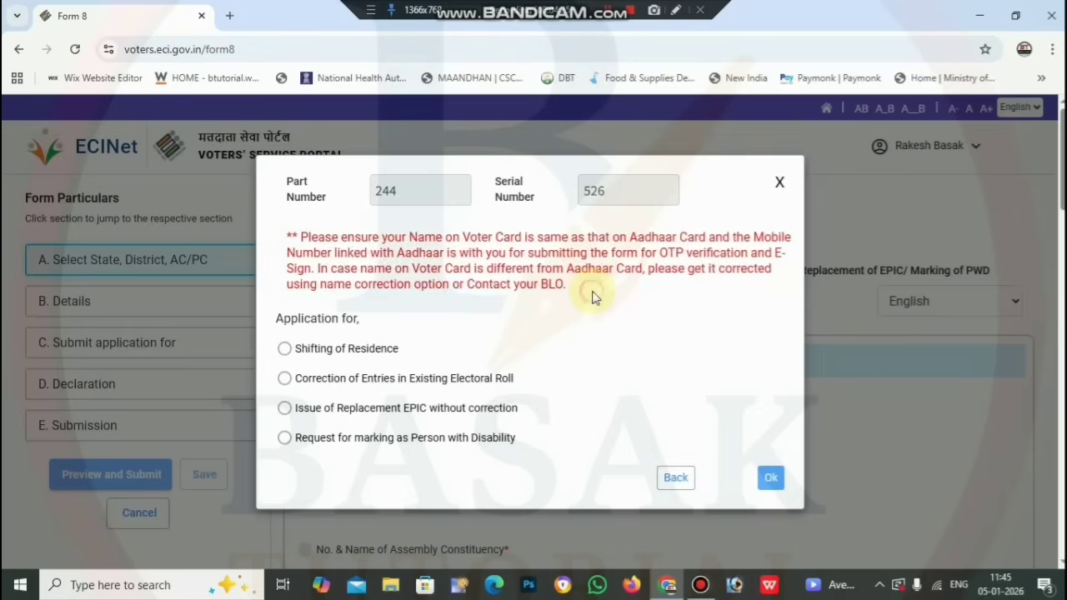
pyautogui.scroll(-1, 417, 357)
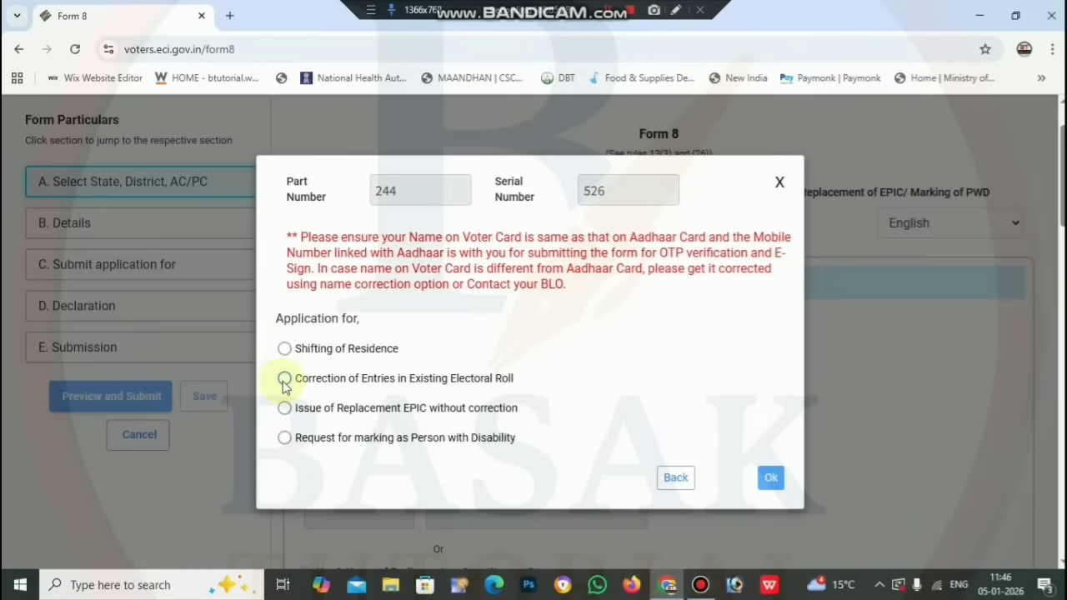
pyautogui.click(284, 380)
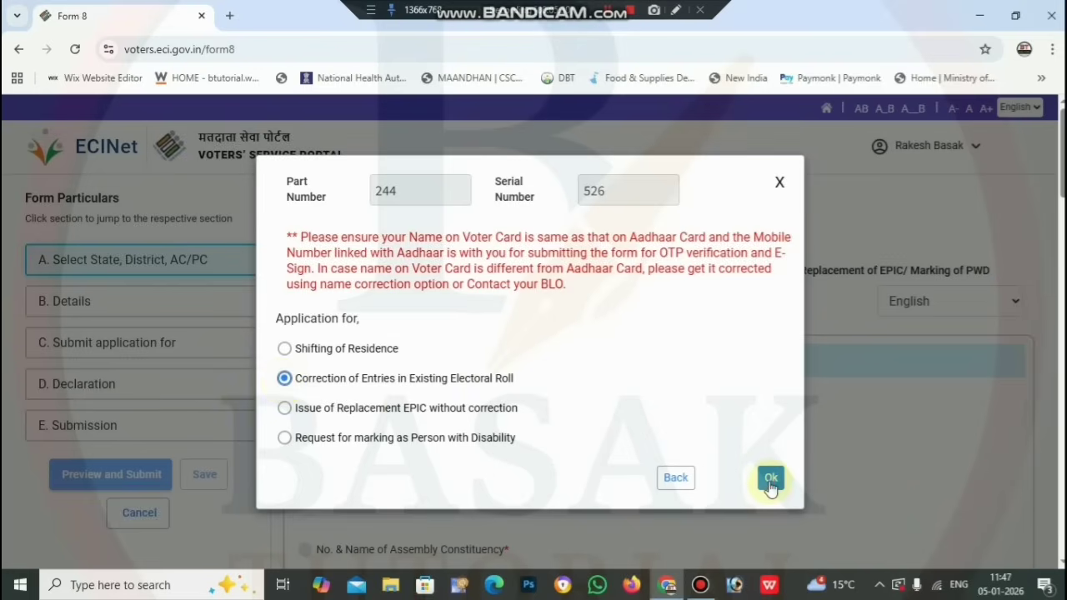
pyautogui.click(769, 479)
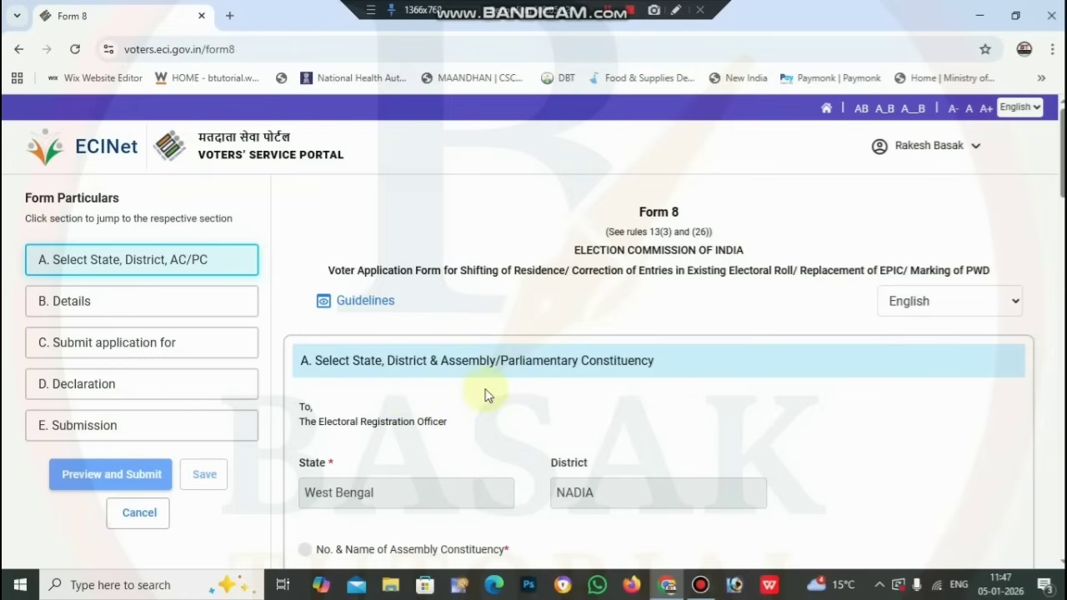
# Scroll past section A (West Bengal, NADIA, 86 Santipur) to the Correction of Entries checkboxes
pyautogui.scroll(-3, 488, 395)
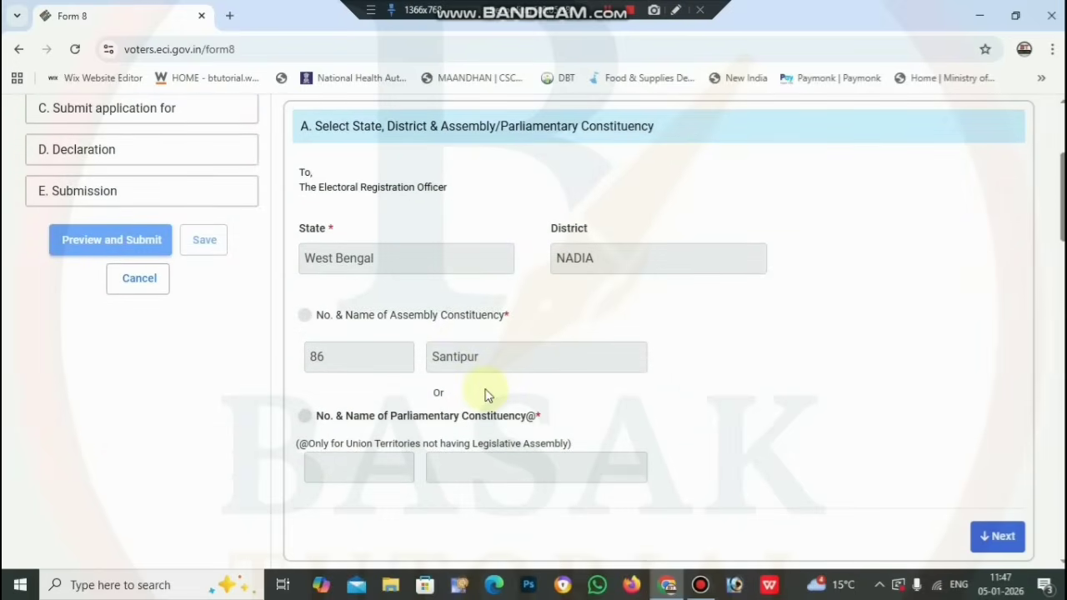
pyautogui.scroll(-5, 487, 395)
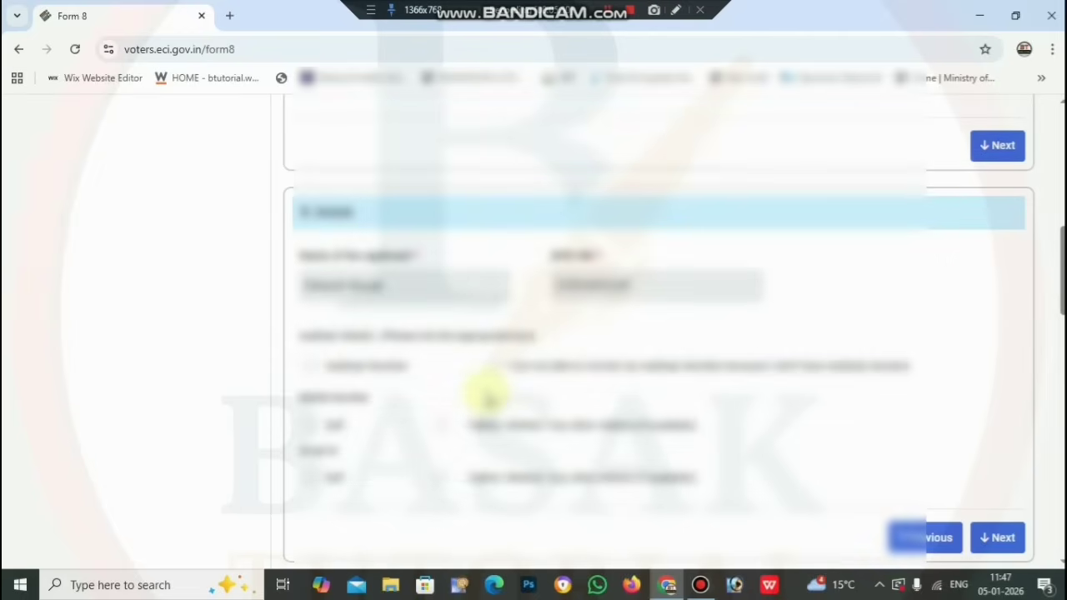
pyautogui.scroll(-5, 698, 317)
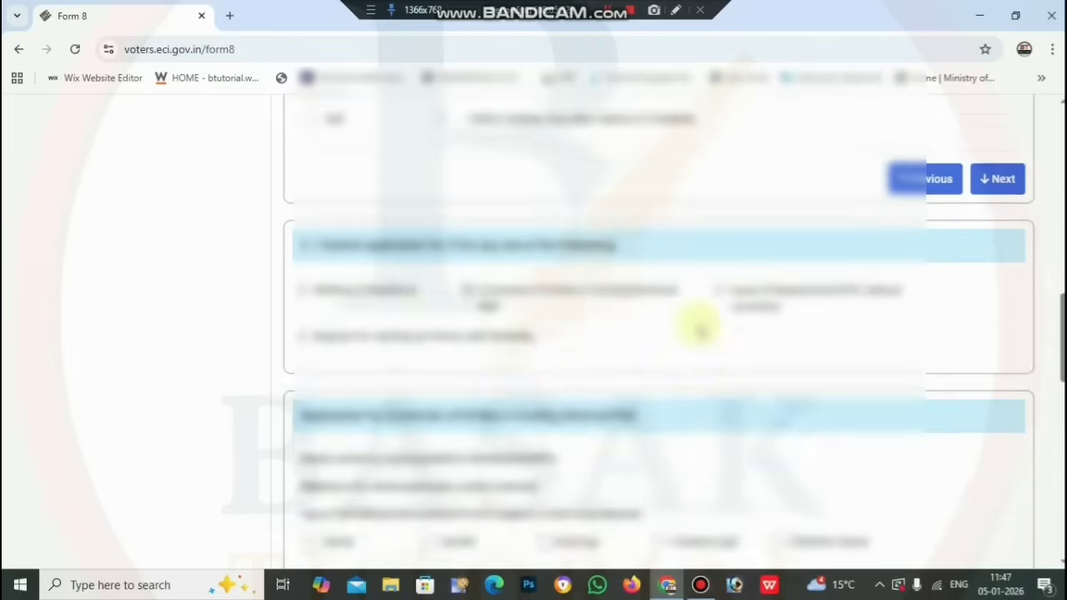
pyautogui.scroll(-3, 699, 327)
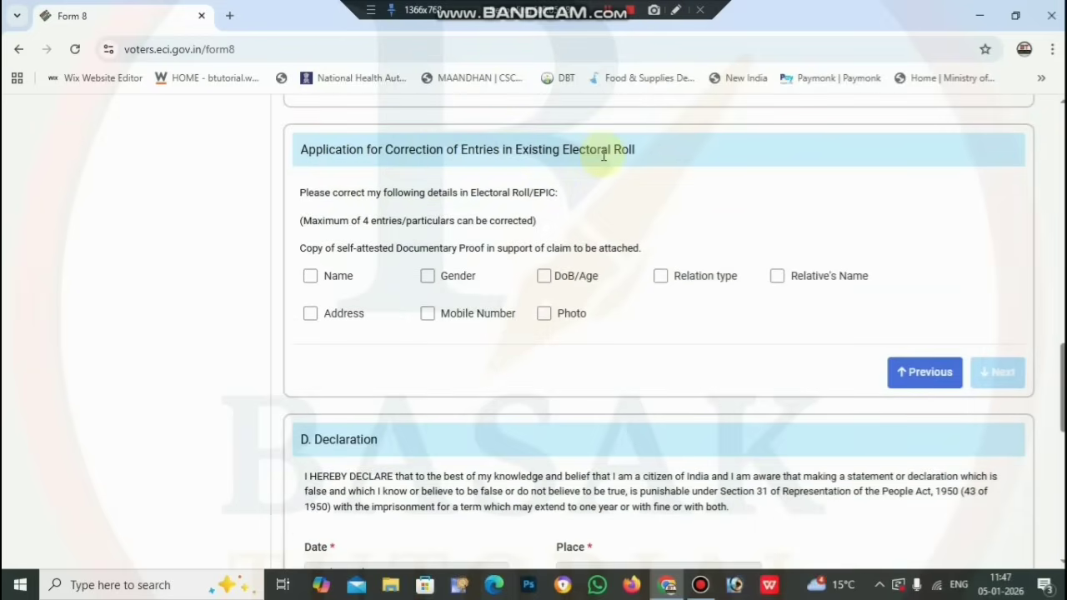
pyautogui.click(675, 10)
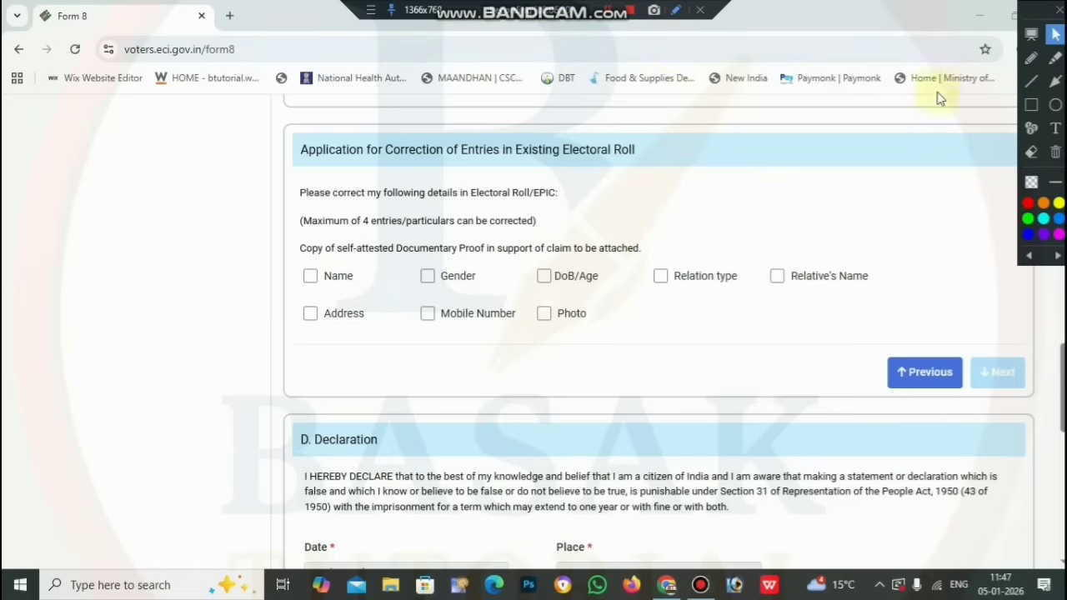
pyautogui.click(1031, 105)
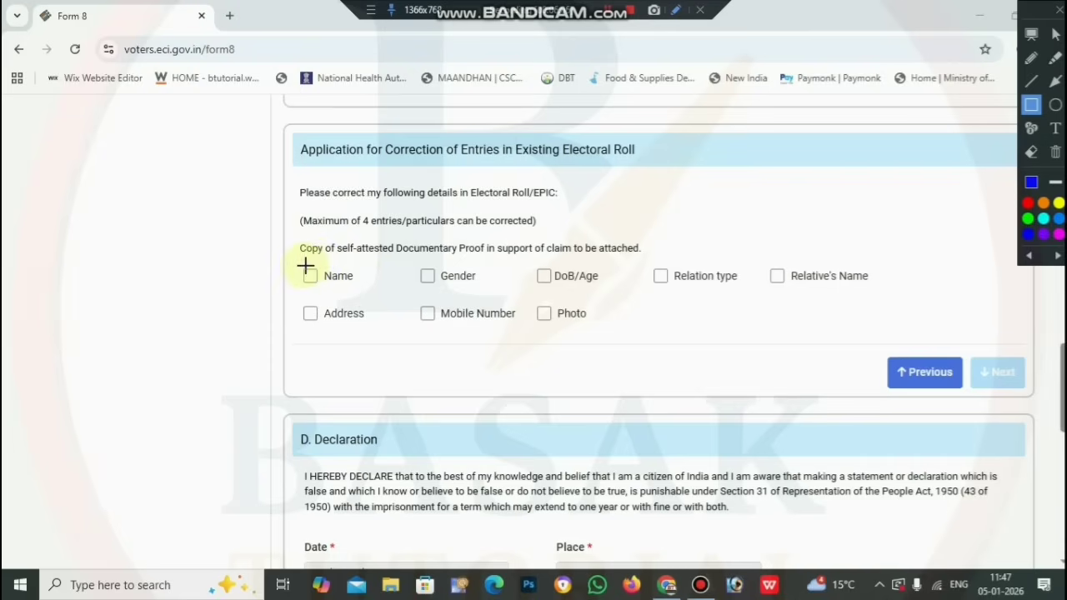
pyautogui.moveTo(301, 266); pyautogui.dragTo(362, 291)
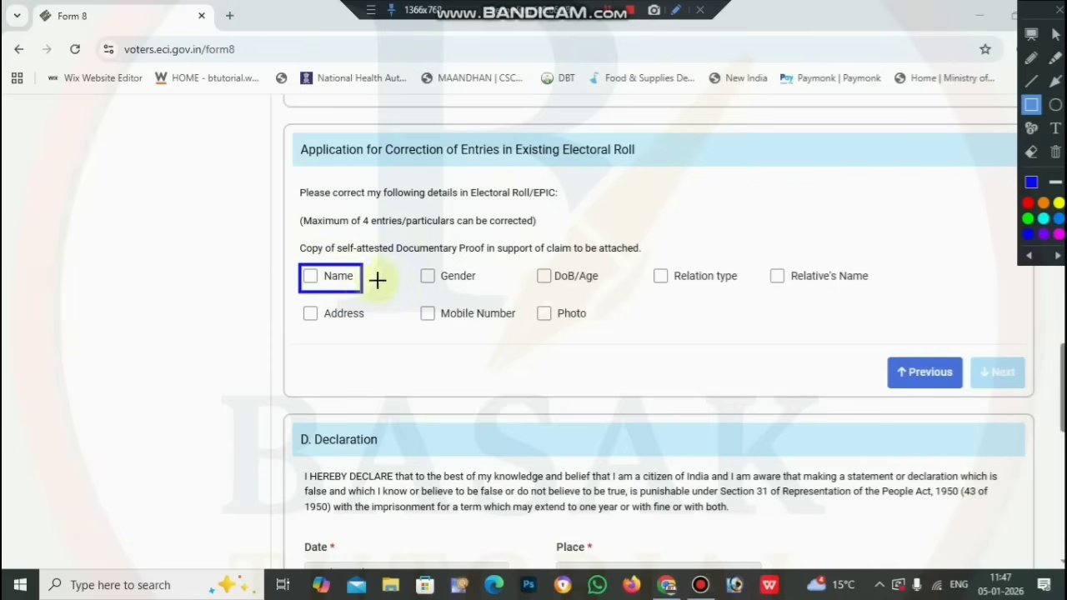
pyautogui.moveTo(417, 261)
pyautogui.mouseDown()
pyautogui.moveTo(430, 287)
pyautogui.moveTo(481, 292)
pyautogui.mouseUp()
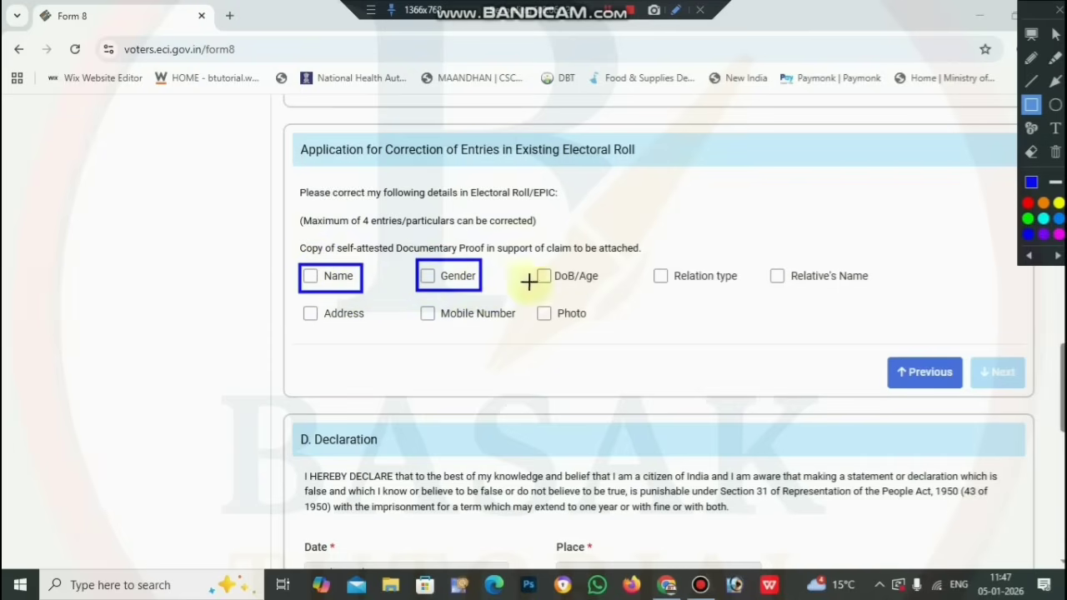
pyautogui.moveTo(526, 263)
pyautogui.mouseDown()
pyautogui.moveTo(582, 294)
pyautogui.moveTo(610, 292)
pyautogui.mouseUp()
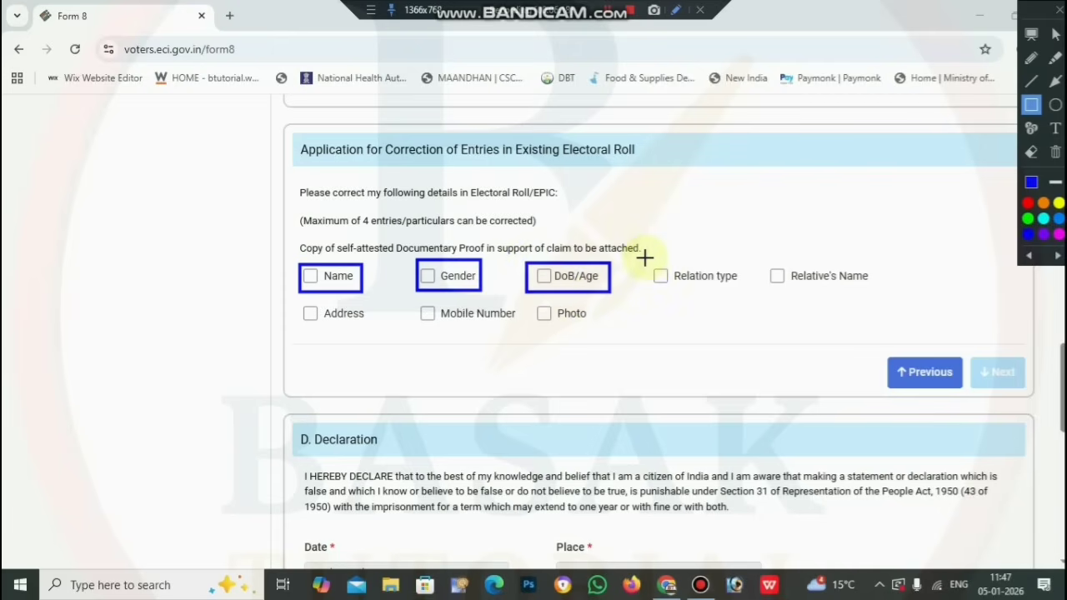
pyautogui.moveTo(646, 255)
pyautogui.mouseDown()
pyautogui.moveTo(673, 287)
pyautogui.moveTo(744, 298)
pyautogui.mouseUp()
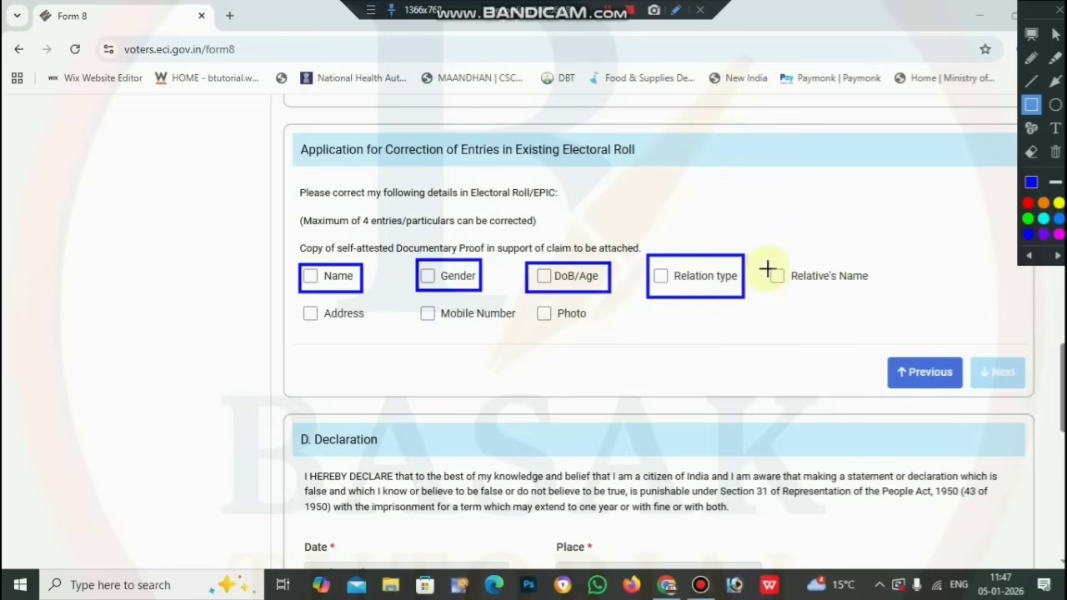
pyautogui.moveTo(764, 262)
pyautogui.mouseDown()
pyautogui.moveTo(772, 281)
pyautogui.moveTo(805, 296)
pyautogui.moveTo(852, 291)
pyautogui.moveTo(849, 278)
pyautogui.moveTo(874, 292)
pyautogui.mouseUp()
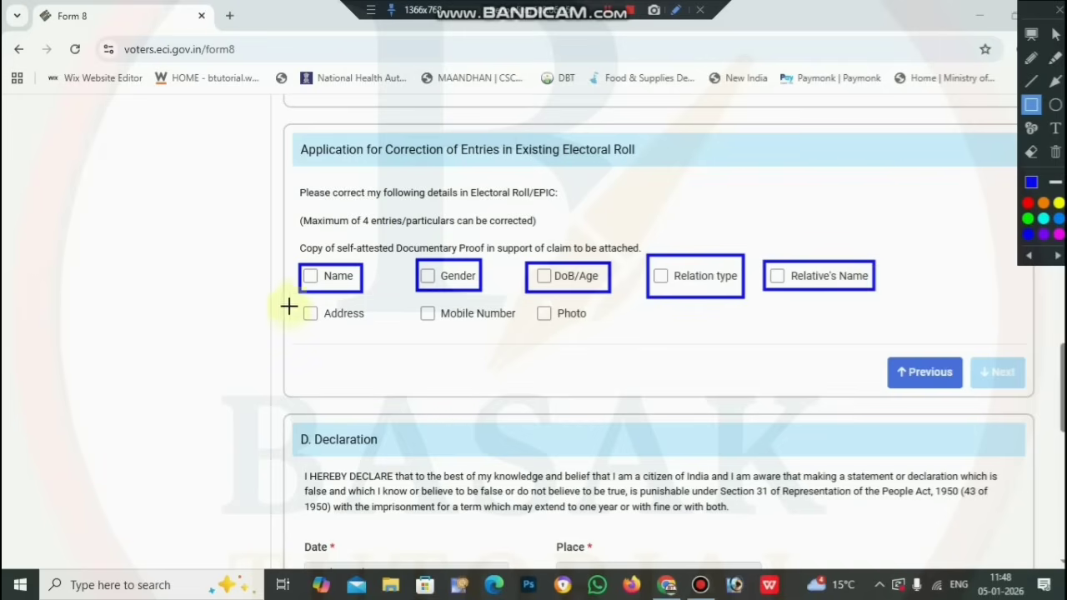
pyautogui.moveTo(298, 297)
pyautogui.mouseDown()
pyautogui.moveTo(321, 326)
pyautogui.moveTo(383, 334)
pyautogui.mouseUp()
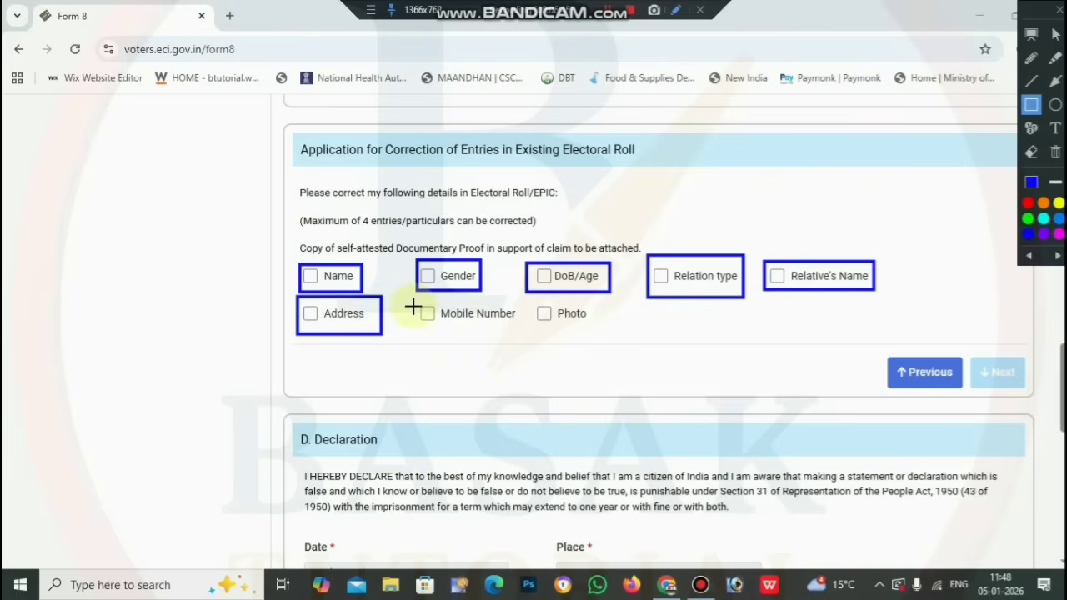
pyautogui.moveTo(409, 299)
pyautogui.mouseDown()
pyautogui.moveTo(492, 332)
pyautogui.moveTo(526, 330)
pyautogui.mouseUp()
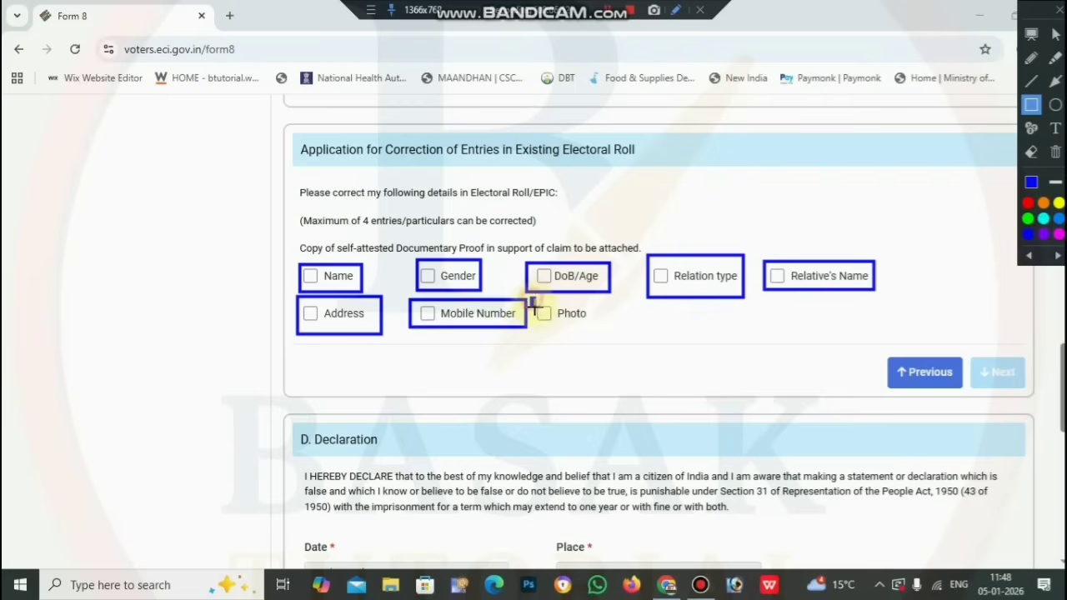
pyautogui.moveTo(531, 300); pyautogui.dragTo(599, 335)
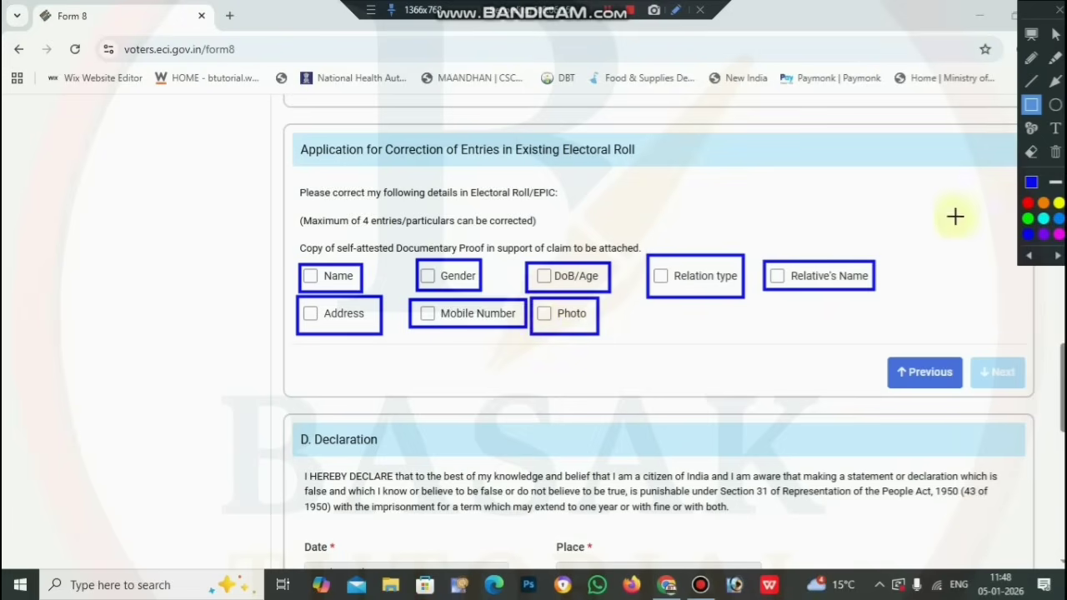
pyautogui.click(1031, 151)
pyautogui.moveTo(927, 211)
pyautogui.mouseDown()
pyautogui.moveTo(944, 356)
pyautogui.moveTo(119, 461)
pyautogui.mouseUp()
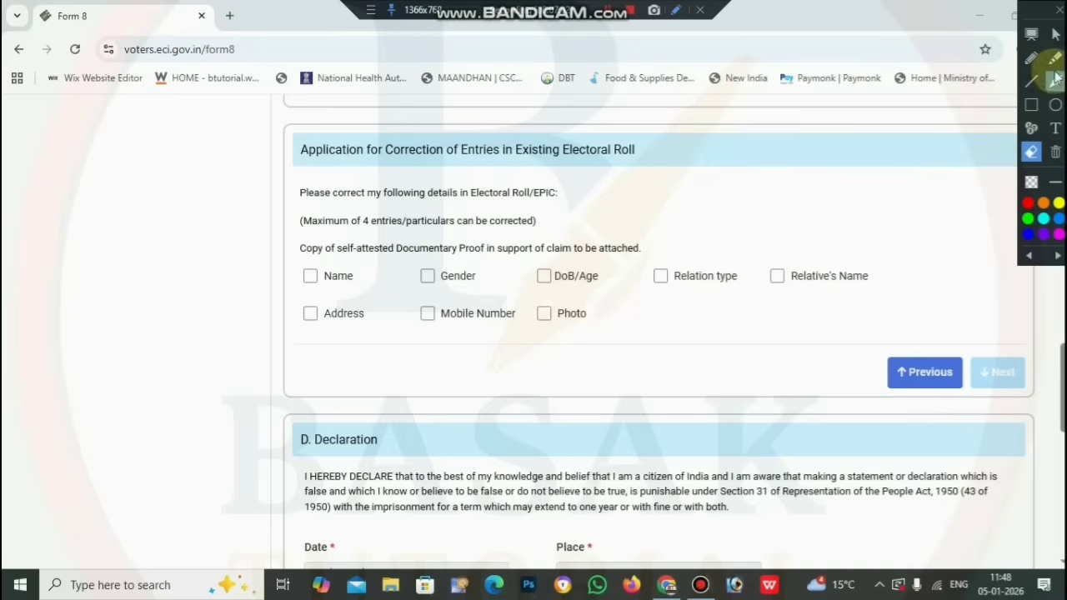
# Tick Name, DoB/Age, Relation type and Relative's Name, using all four correction slots
pyautogui.click(1055, 33)
pyautogui.click(308, 276)
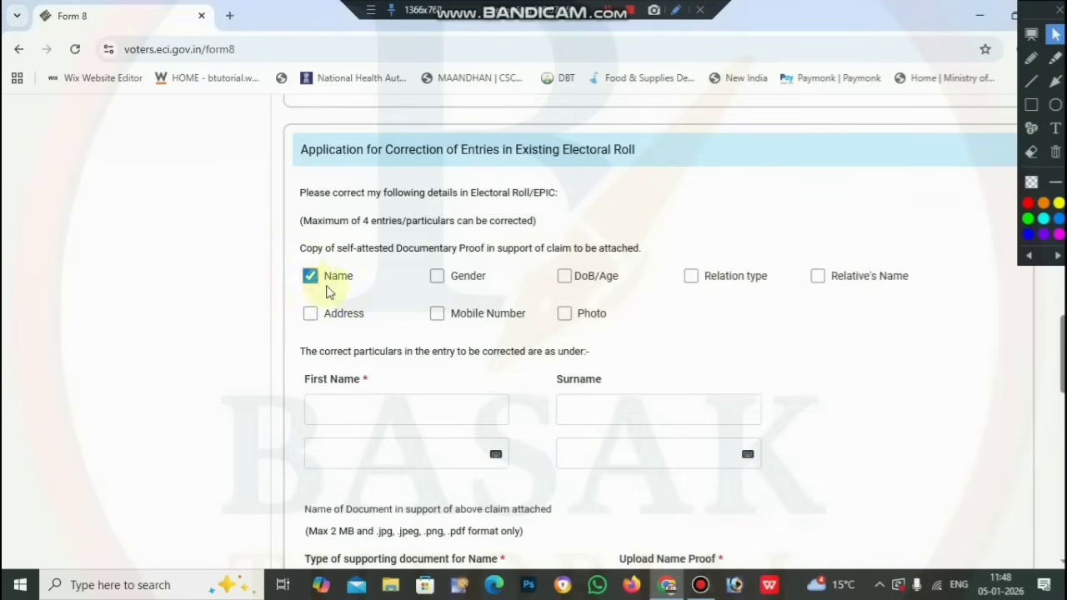
pyautogui.click(565, 278)
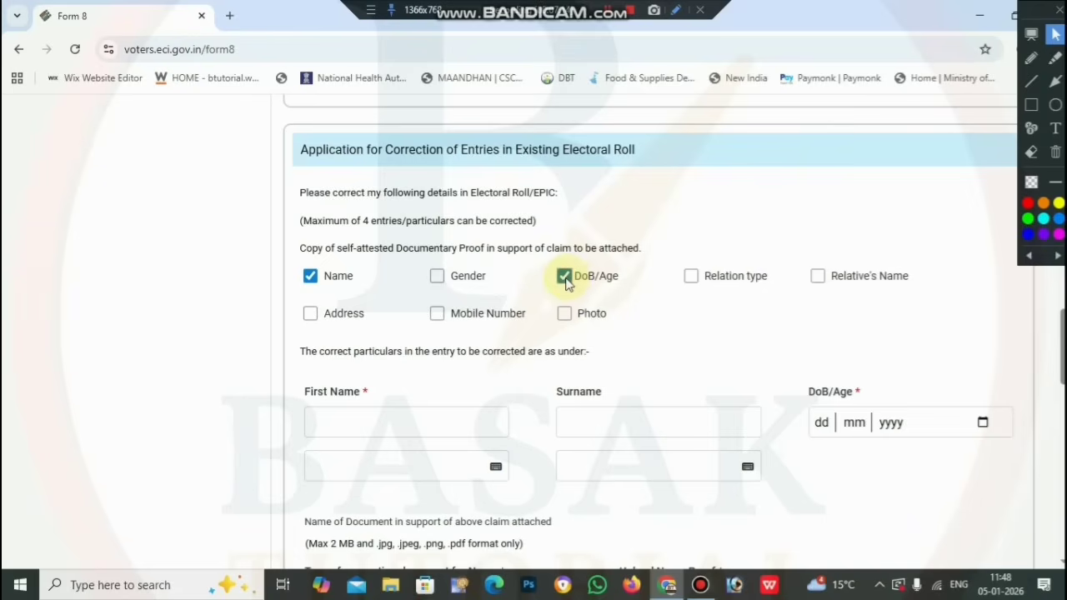
pyautogui.click(692, 278)
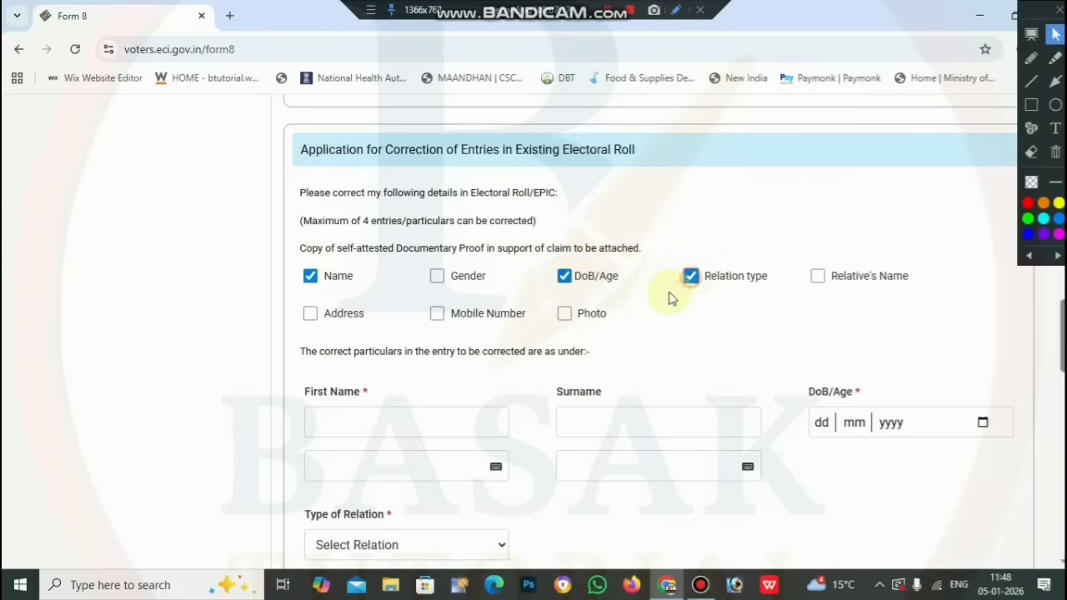
pyautogui.click(817, 276)
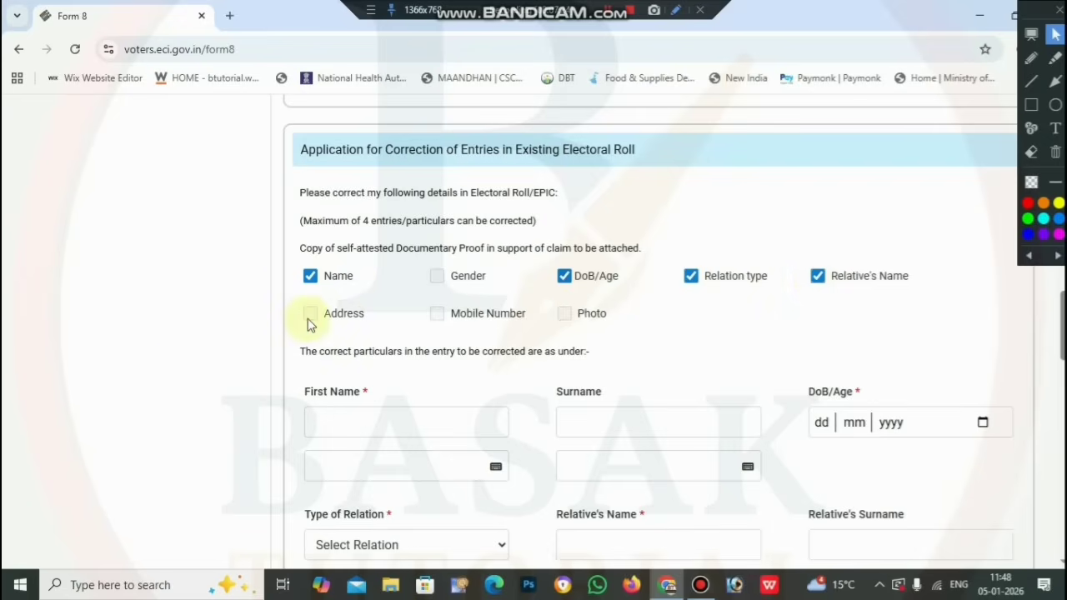
pyautogui.scroll(-2, 709, 345)
pyautogui.scroll(1, 667, 345)
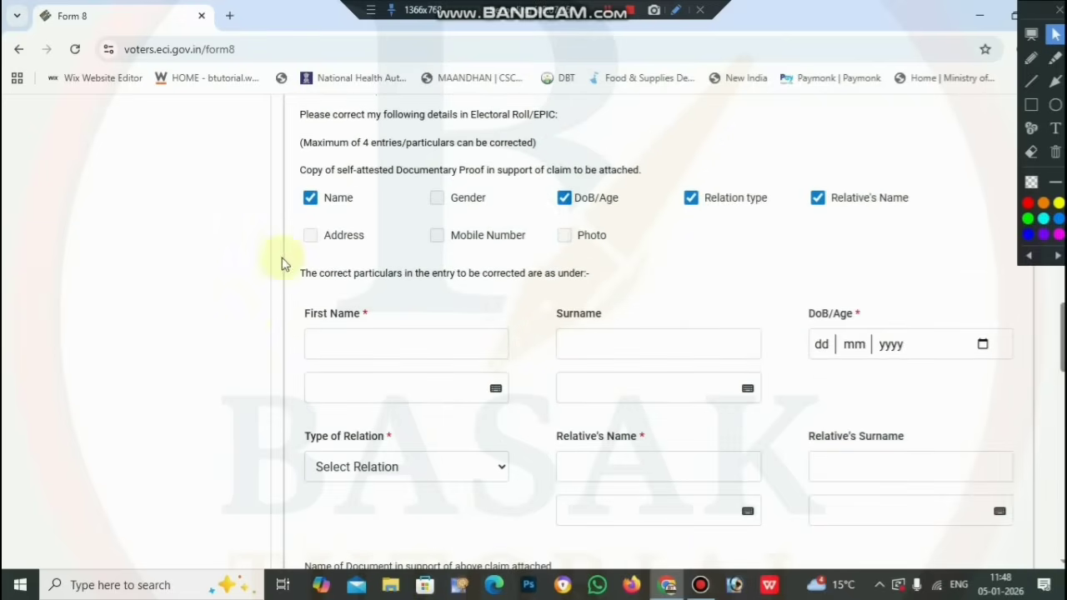
# Enter the applicant's first name and accept the suggested Bengali first name
pyautogui.click(369, 343)
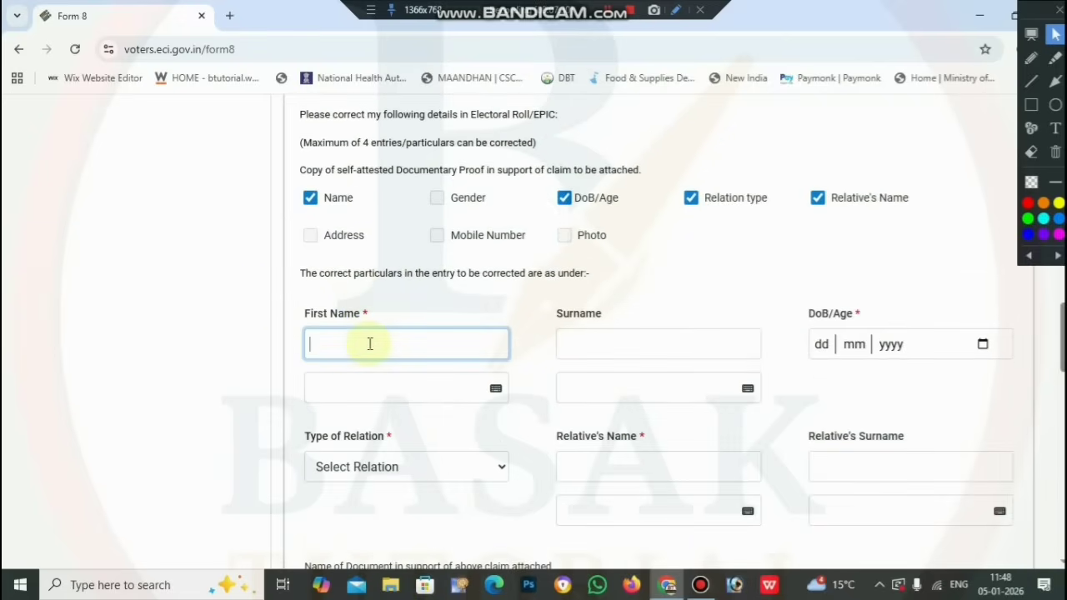
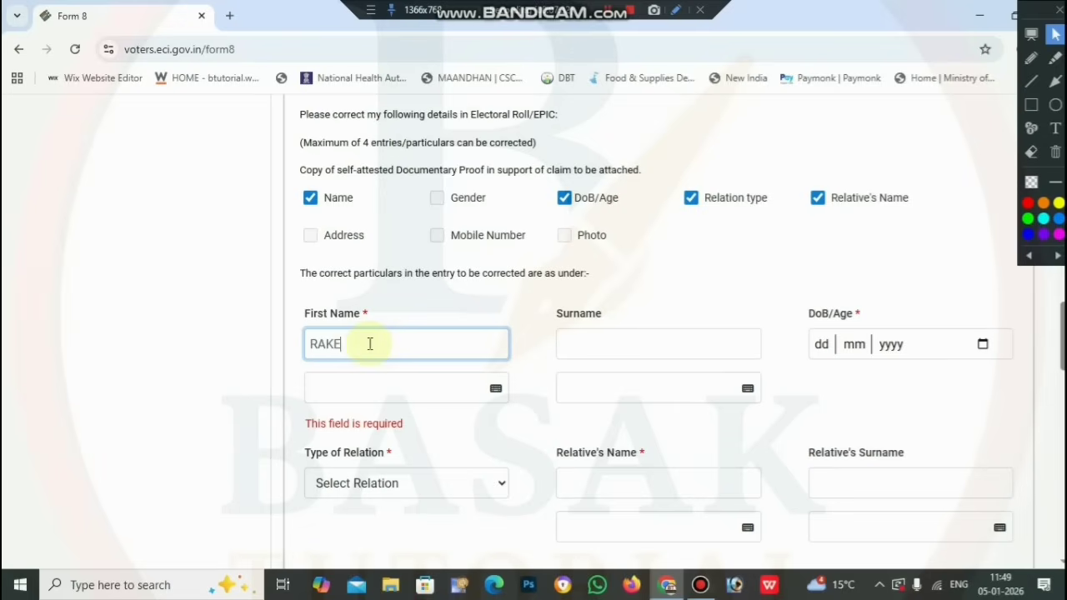
pyautogui.press('Tab')
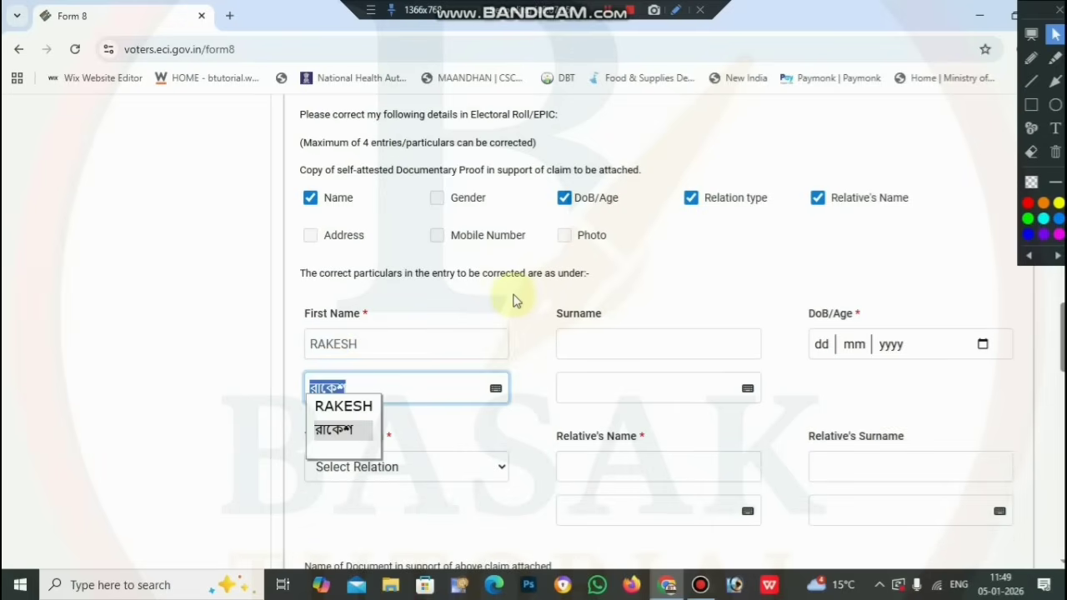
pyautogui.click(446, 429)
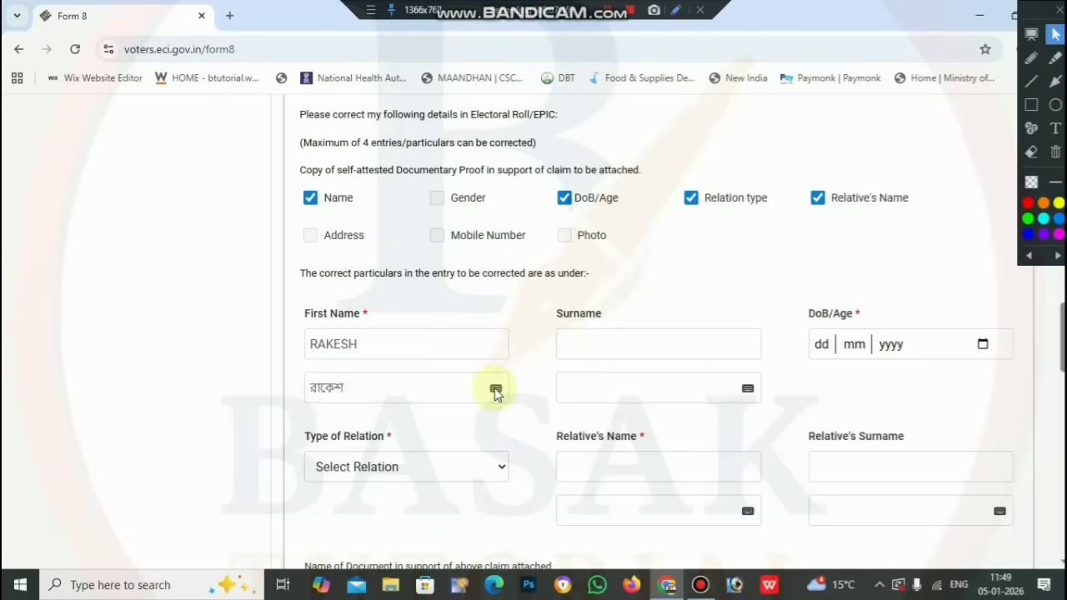
pyautogui.click(496, 390)
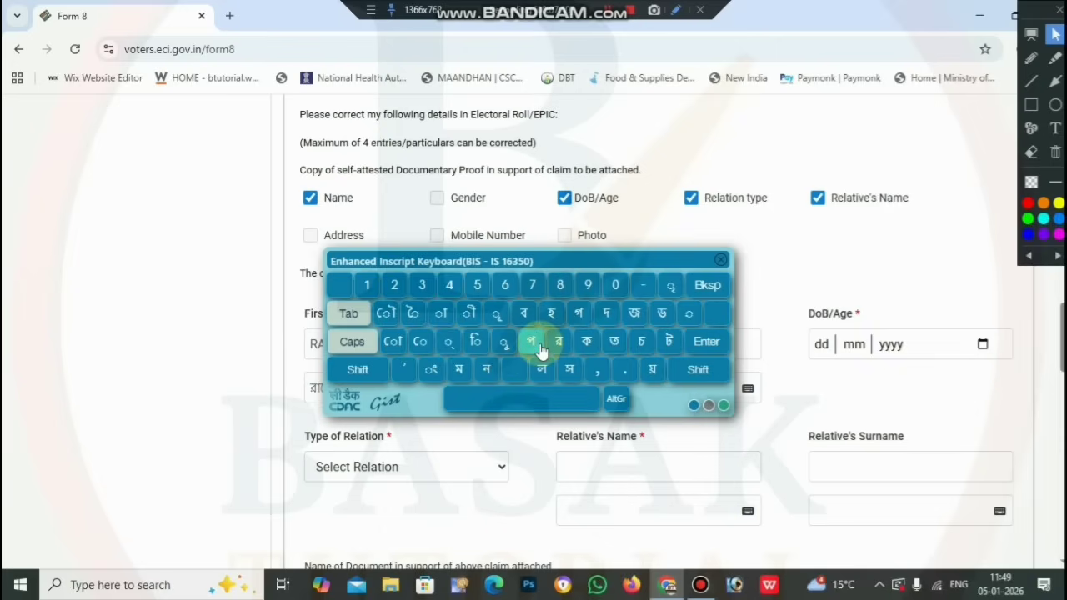
pyautogui.click(721, 260)
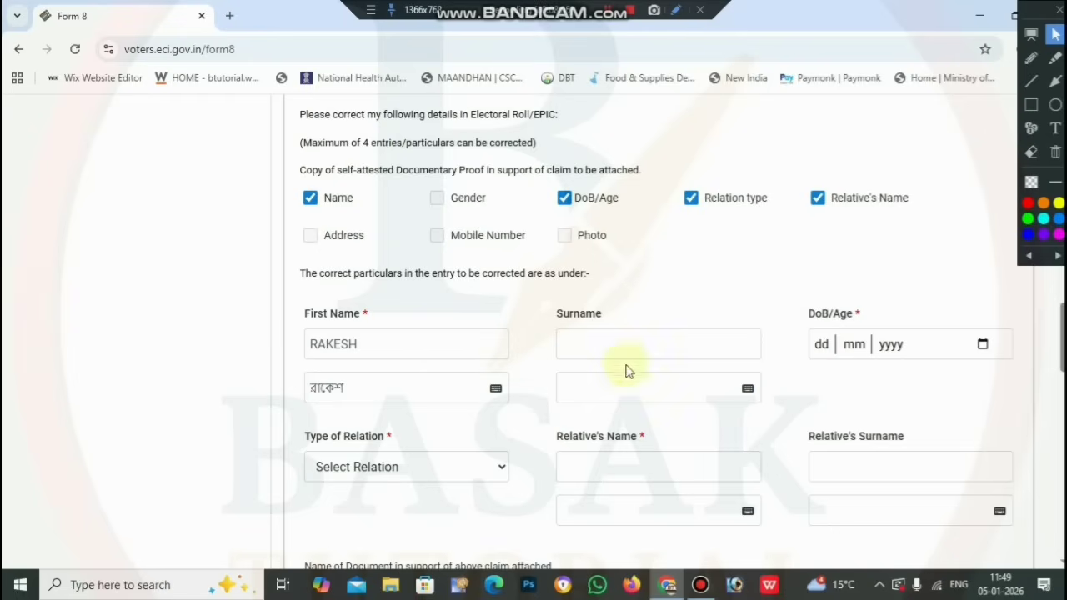
# Enter the applicant's surname in English and Bengali, and confirm the full EPIC name
pyautogui.click(637, 348)
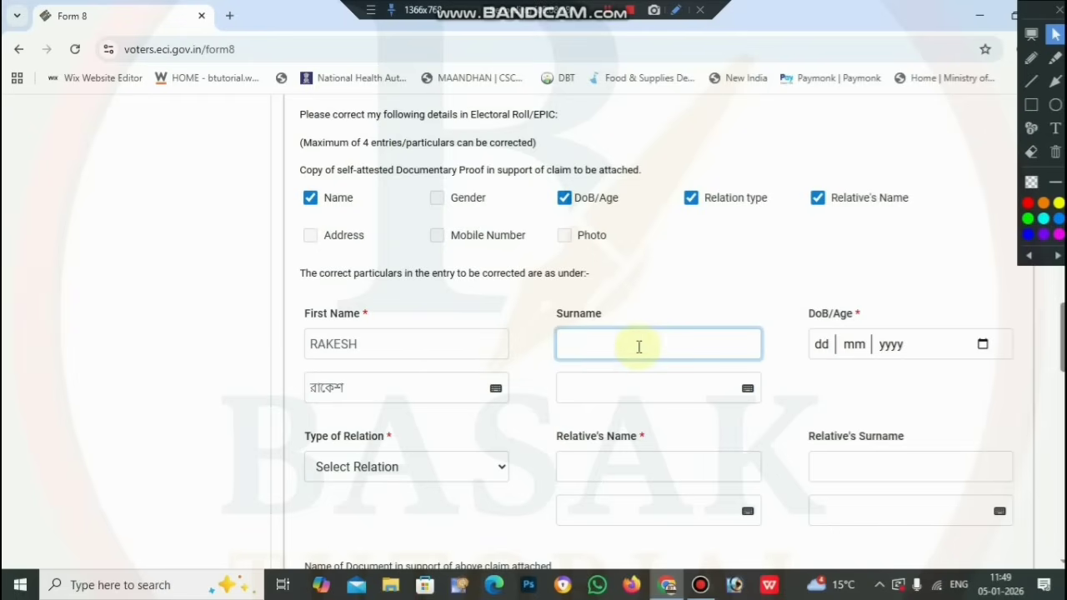
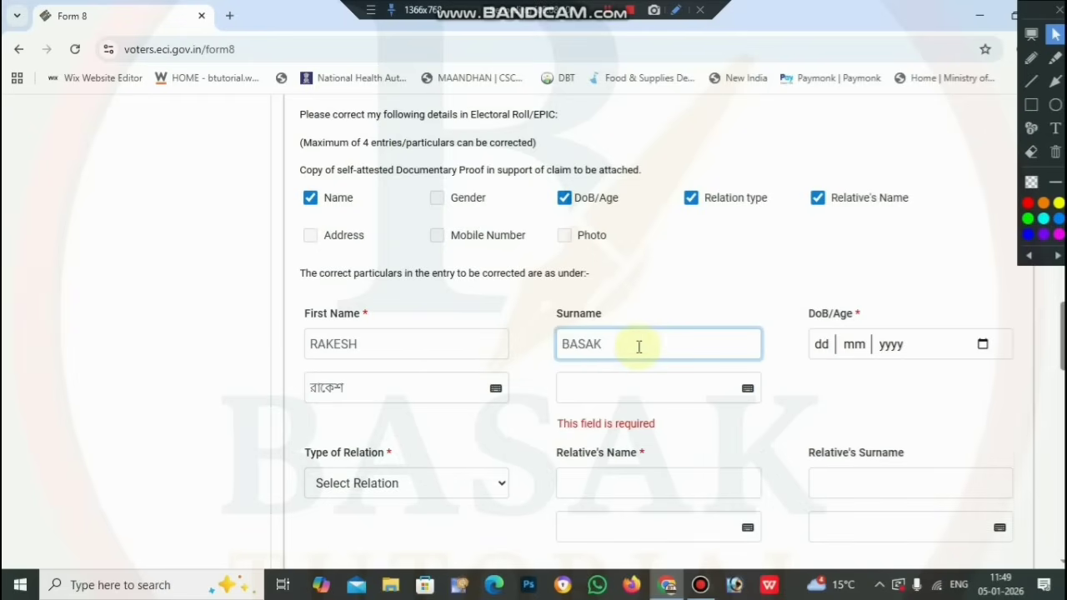
pyautogui.click(671, 293)
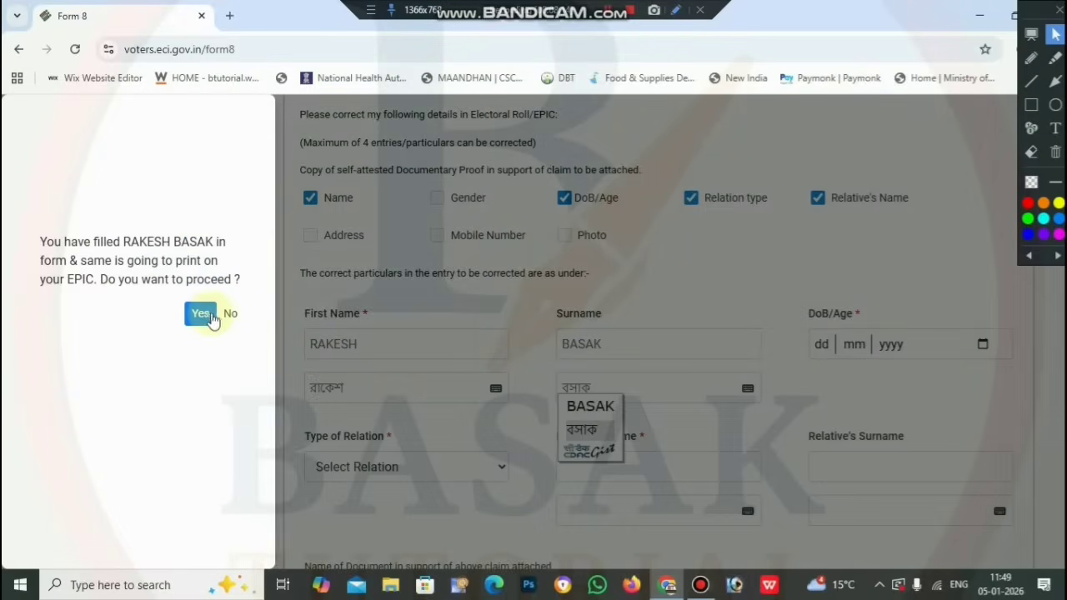
pyautogui.click(208, 316)
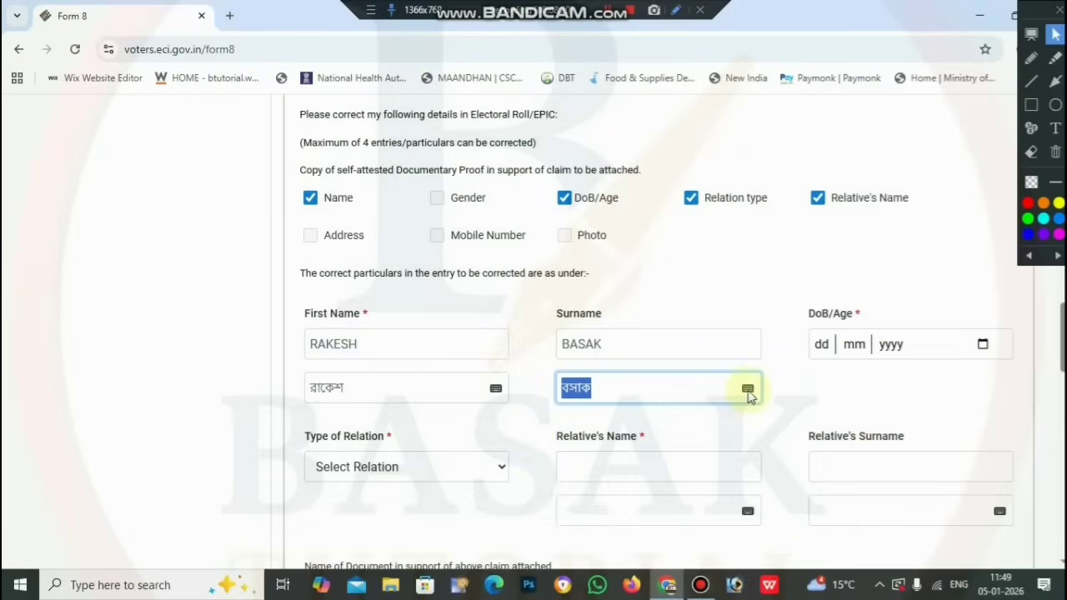
pyautogui.click(747, 389)
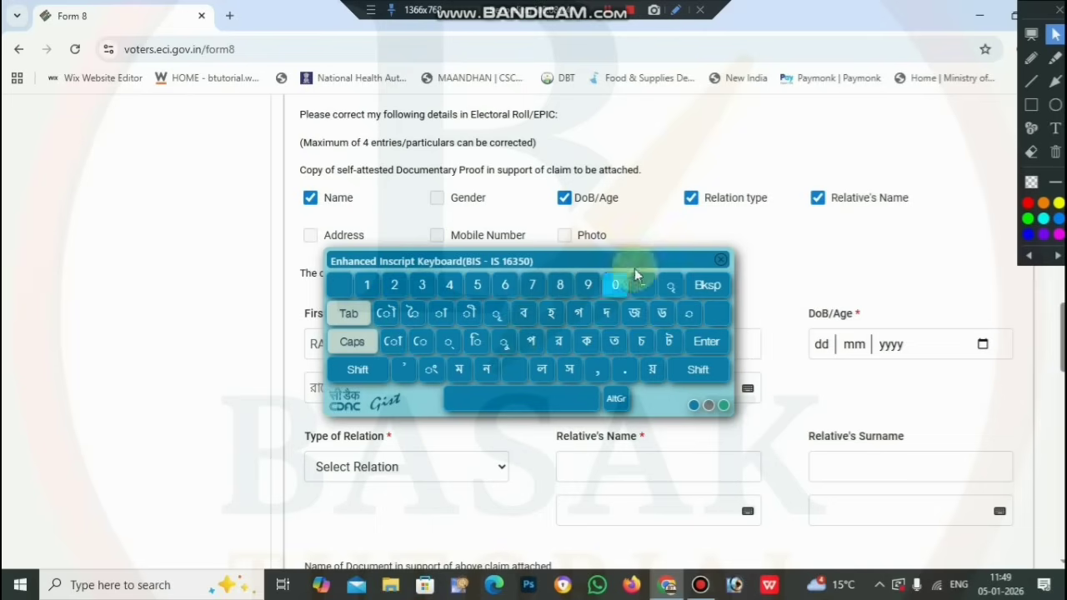
pyautogui.click(722, 264)
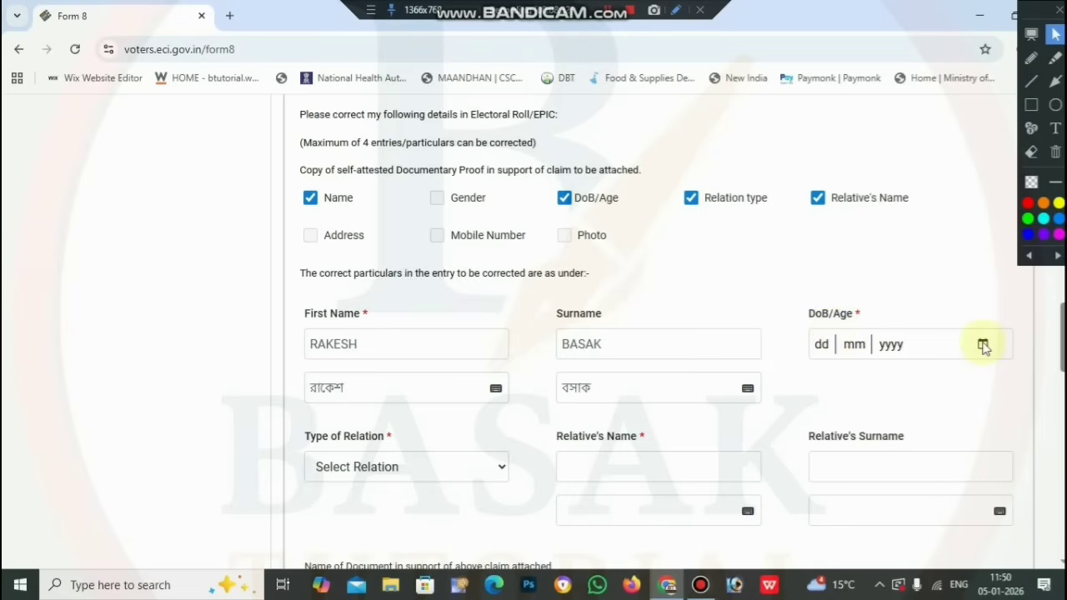
pyautogui.click(982, 345)
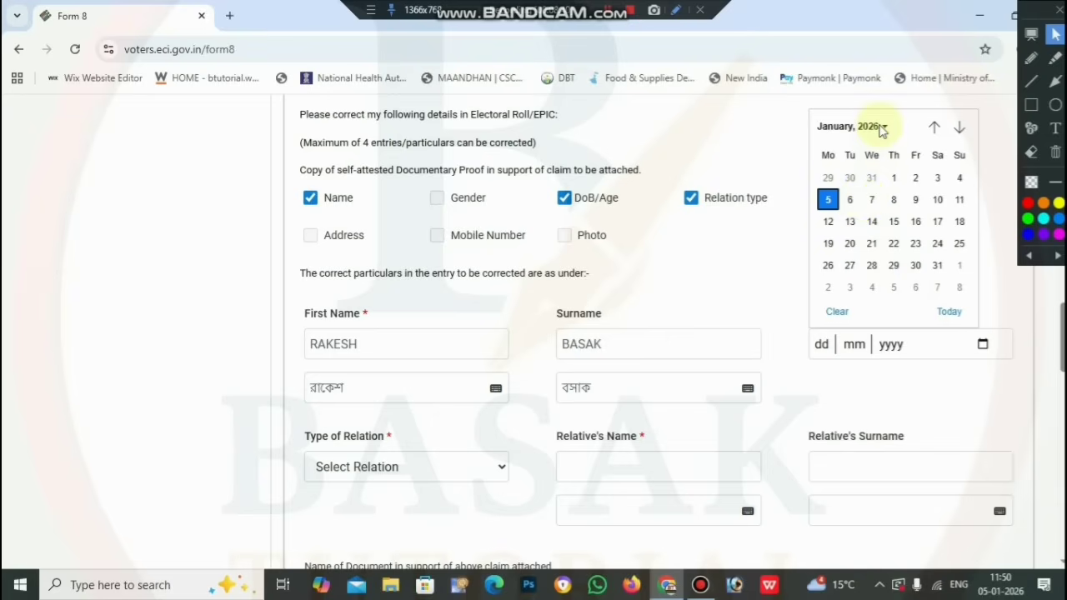
pyautogui.click(882, 129)
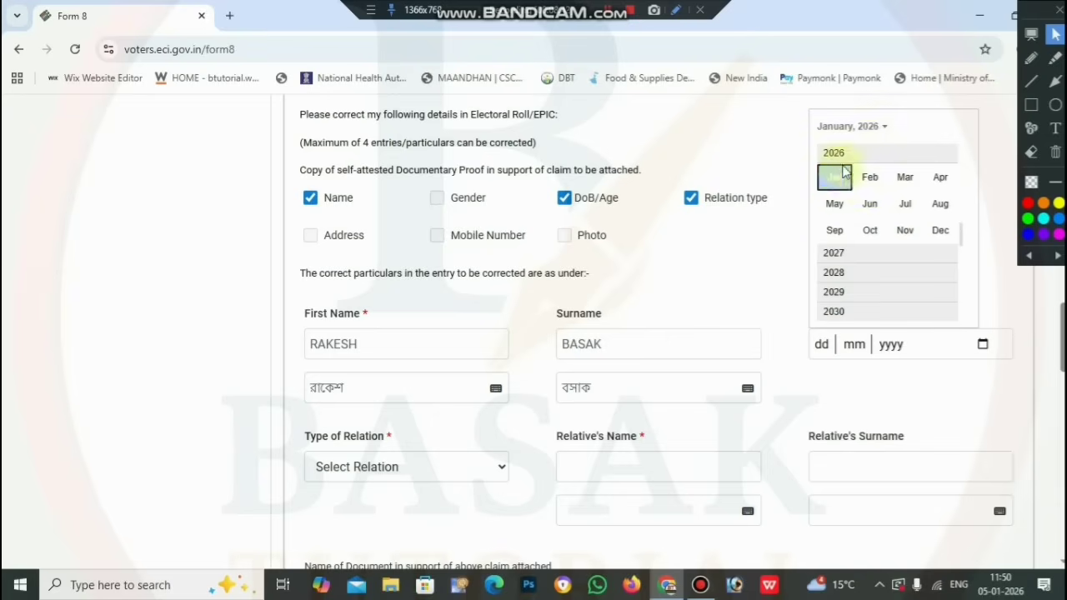
pyautogui.scroll(3, 861, 266)
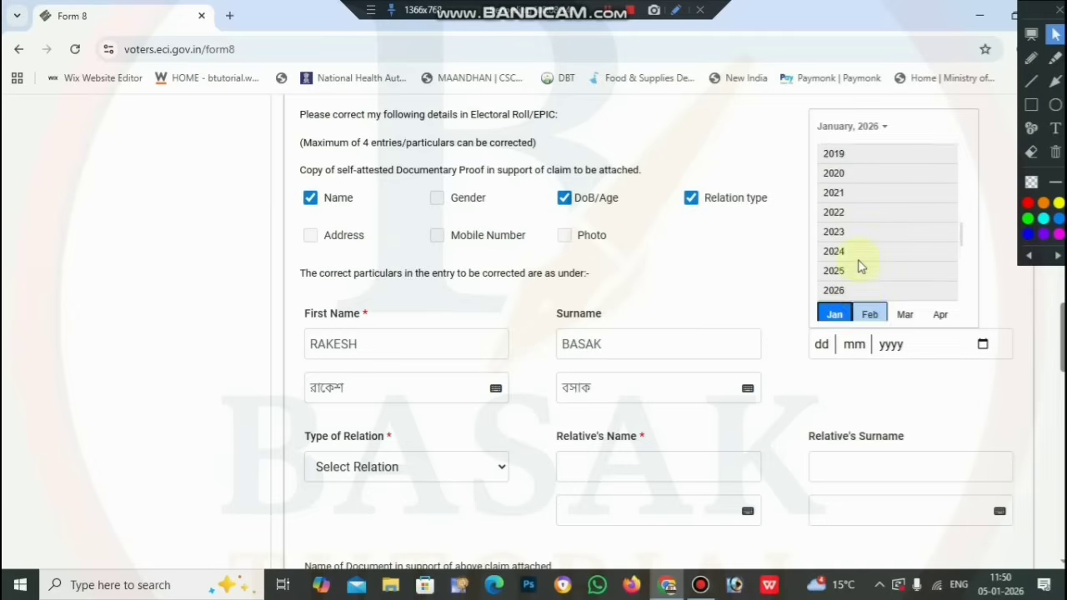
pyautogui.scroll(5, 861, 266)
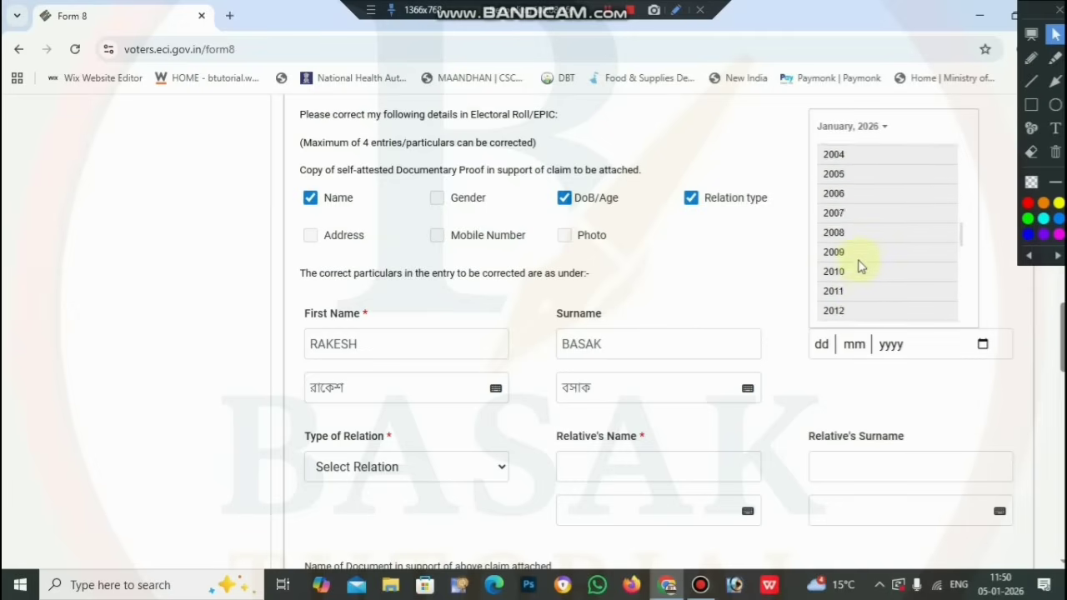
pyautogui.scroll(3, 861, 266)
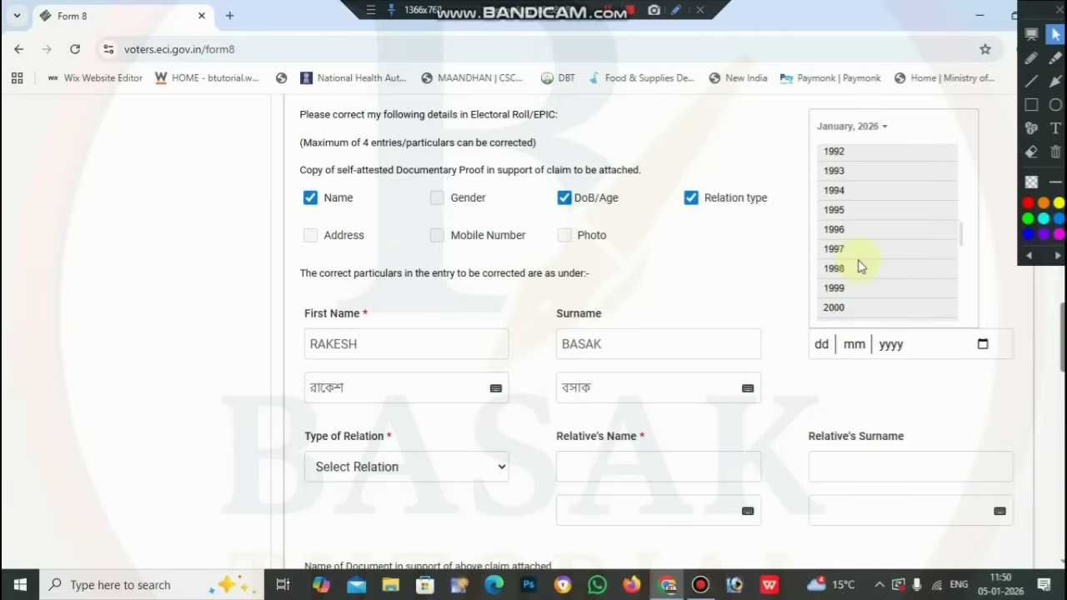
pyautogui.click(862, 173)
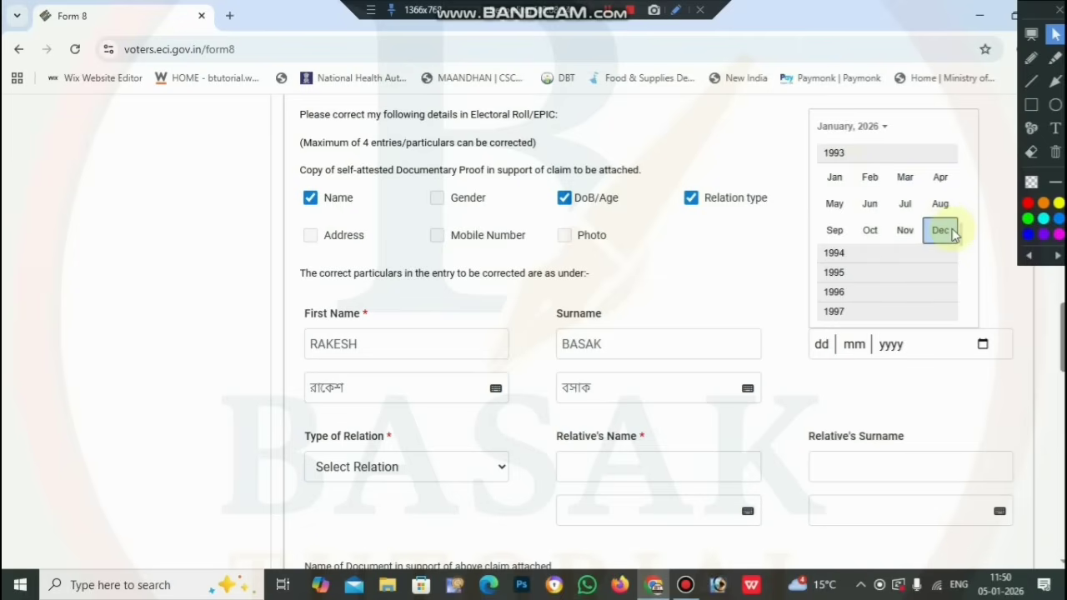
pyautogui.click(942, 230)
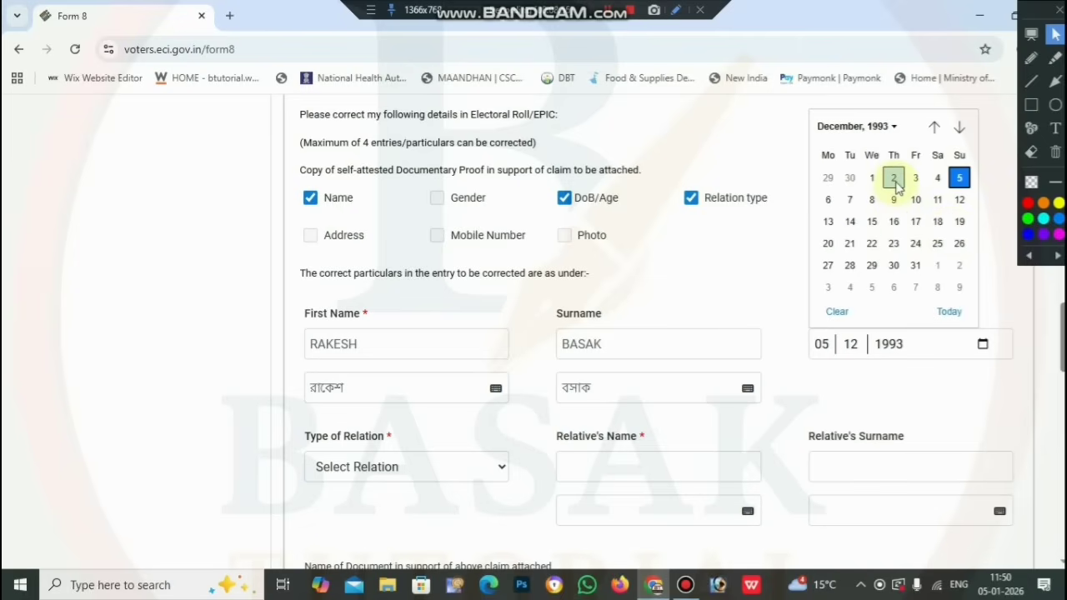
pyautogui.click(894, 179)
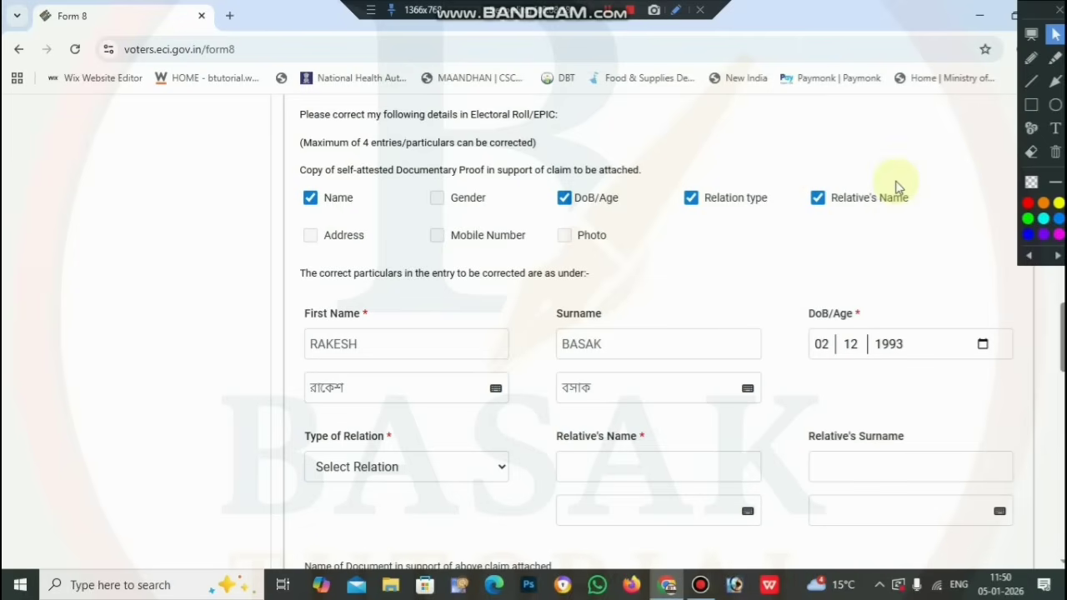
pyautogui.scroll(-2, 834, 375)
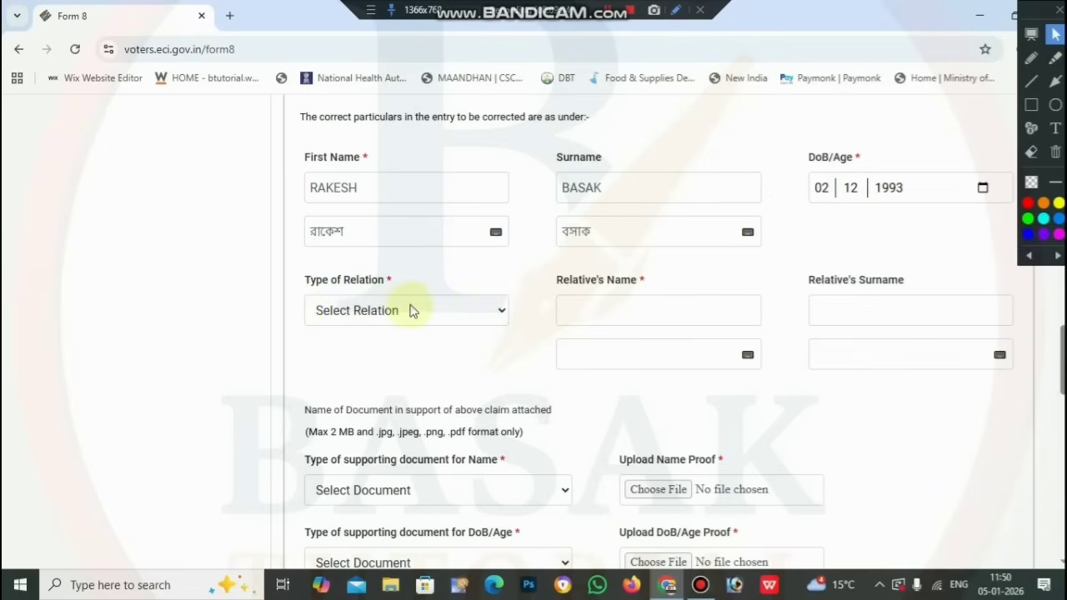
# Choose Father as the Type of Relation in the correction particulars
pyautogui.click(410, 310)
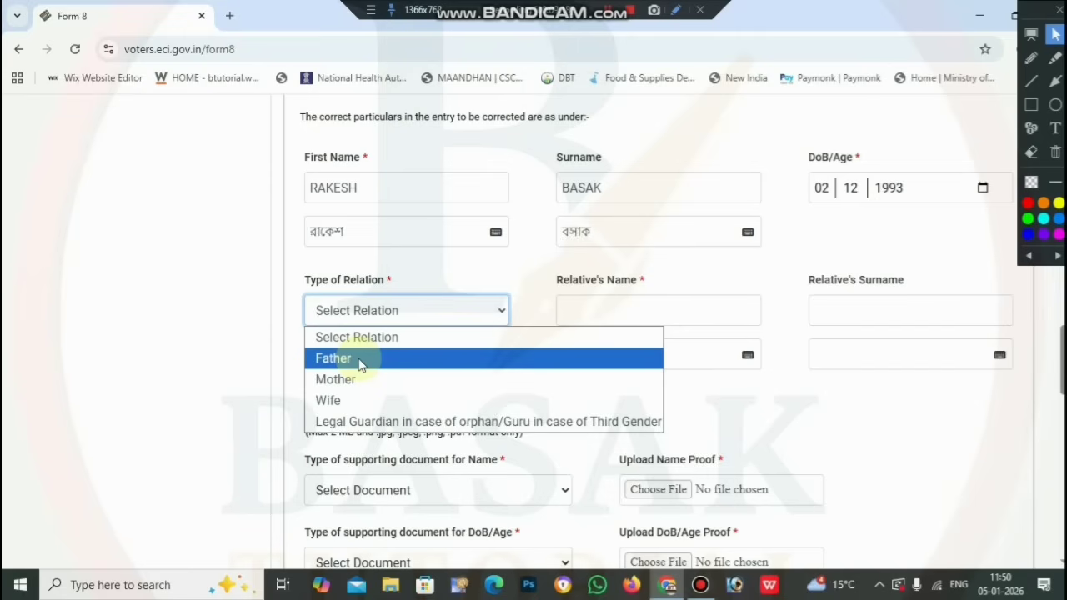
pyautogui.click(360, 364)
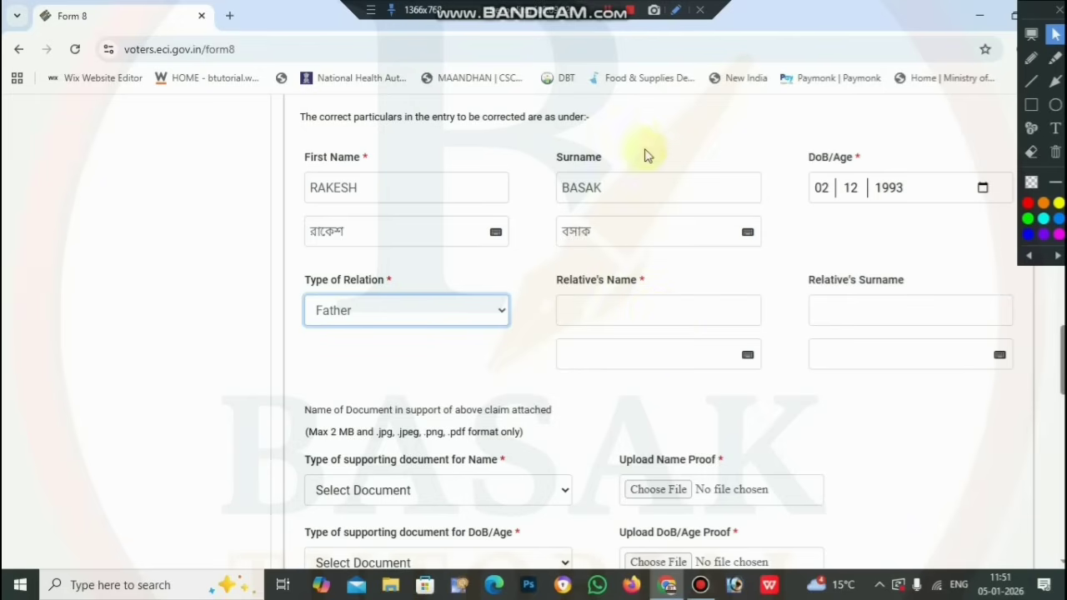
pyautogui.click(627, 22)
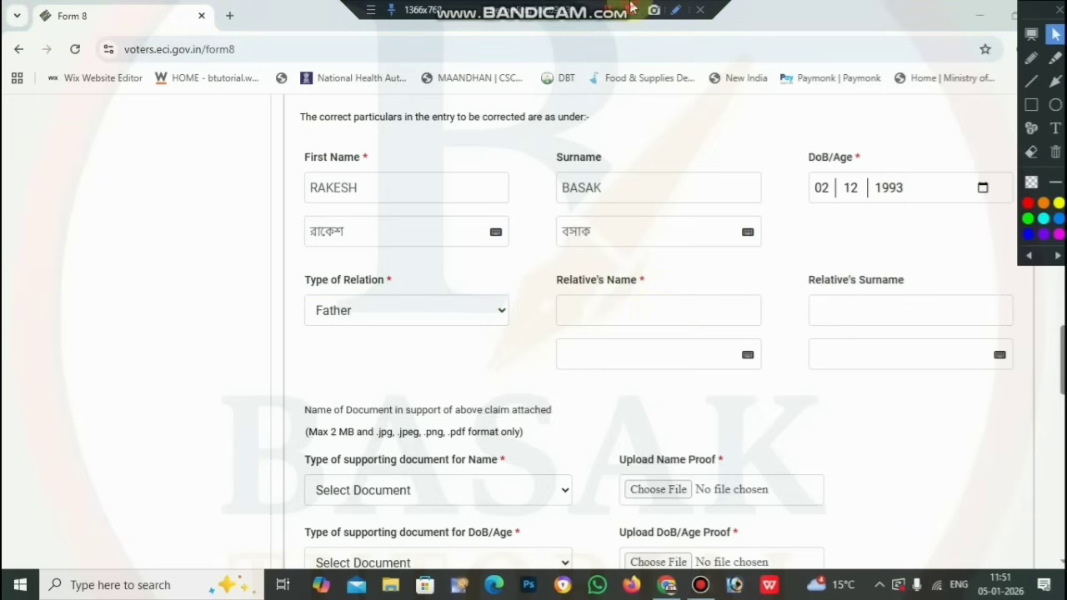
# Enter the father's first name and accept its suggested Bengali spelling
pyautogui.click(660, 305)
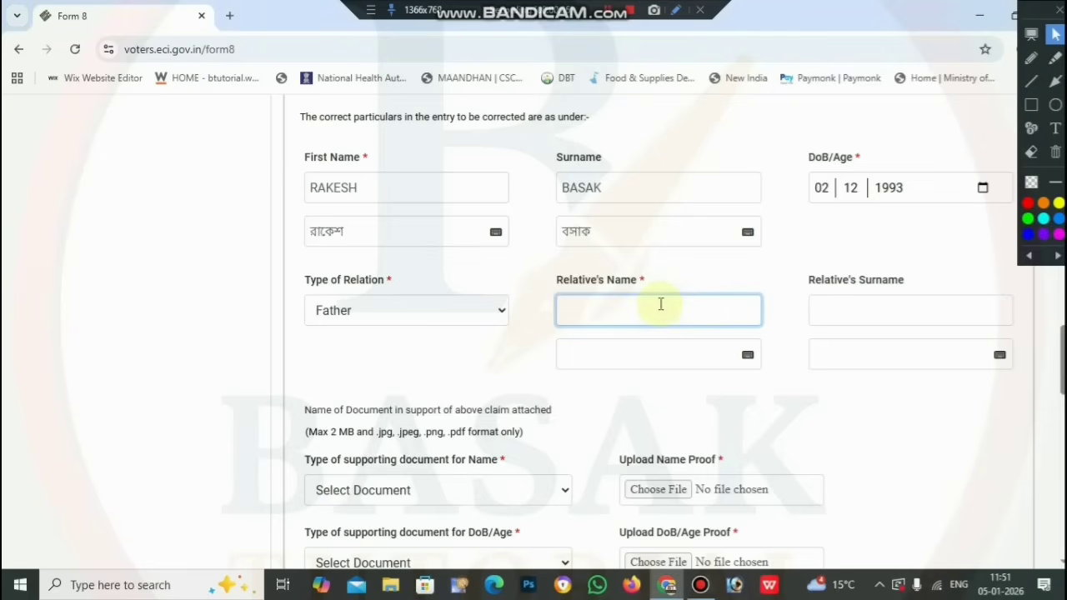
pyautogui.press('Tab')
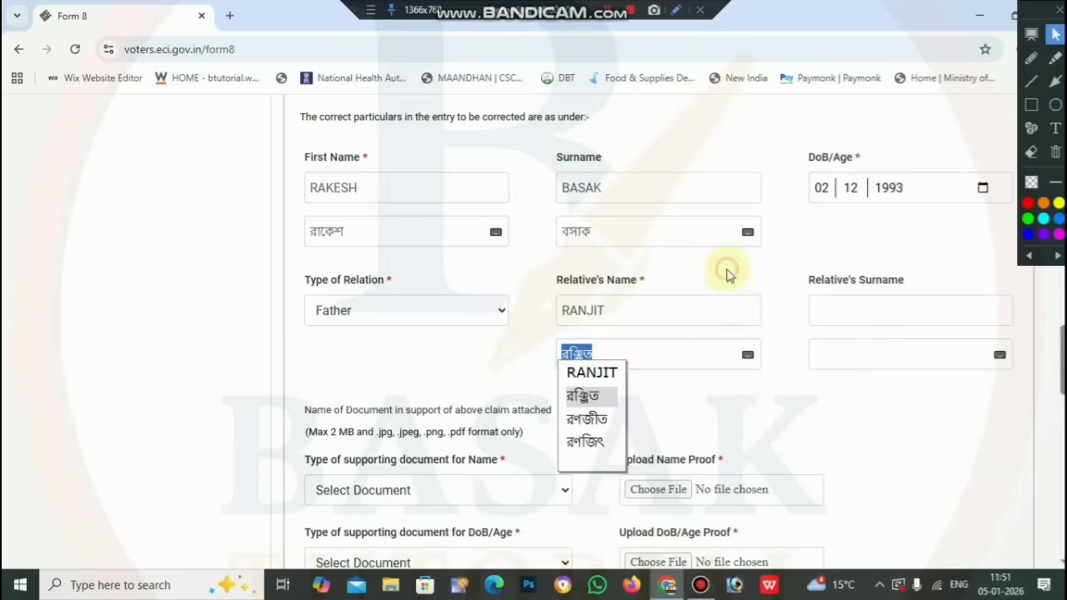
pyautogui.click(682, 397)
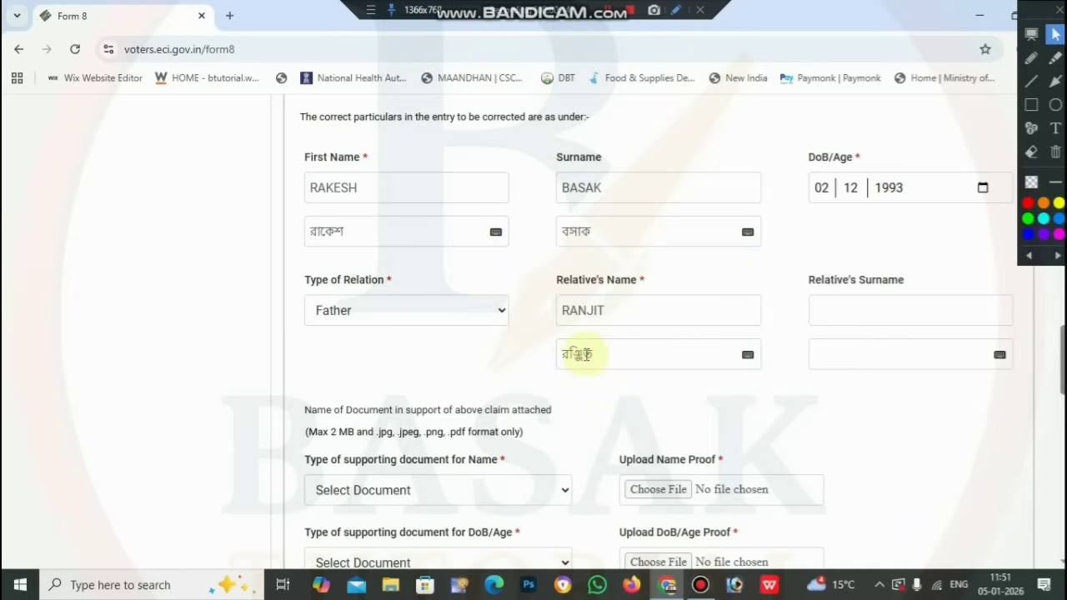
pyautogui.click(747, 355)
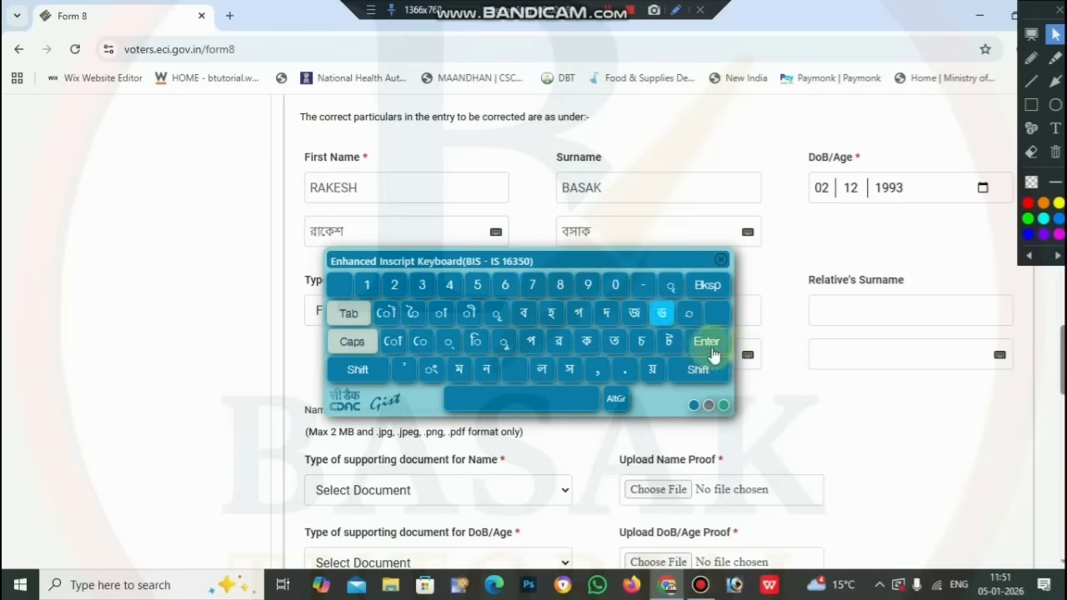
pyautogui.click(718, 264)
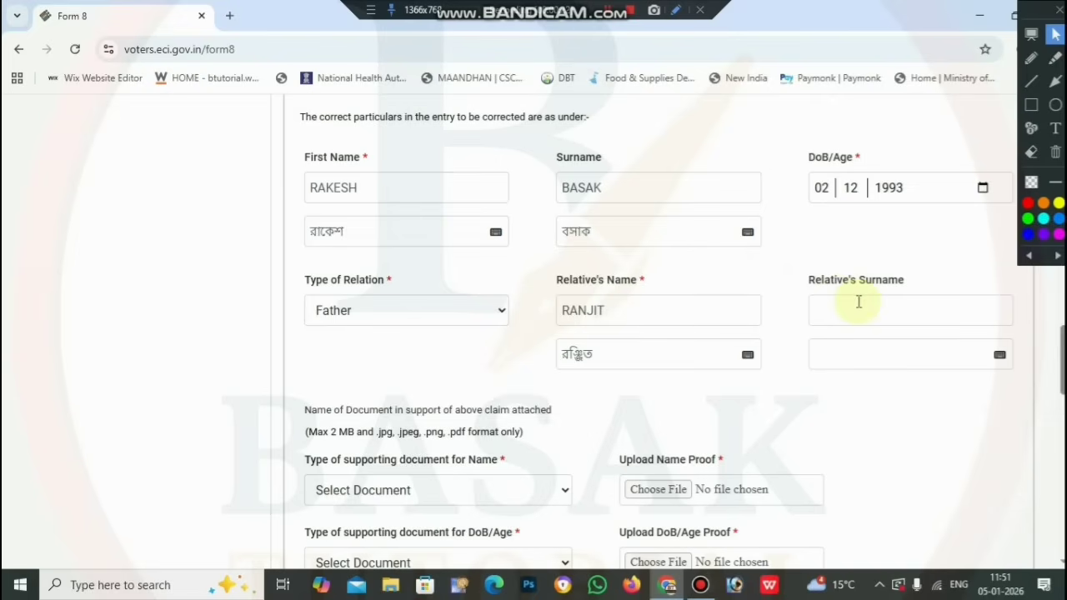
# Enter the father's surname in English and Bengali, and confirm the name prints on the EPIC
pyautogui.click(858, 301)
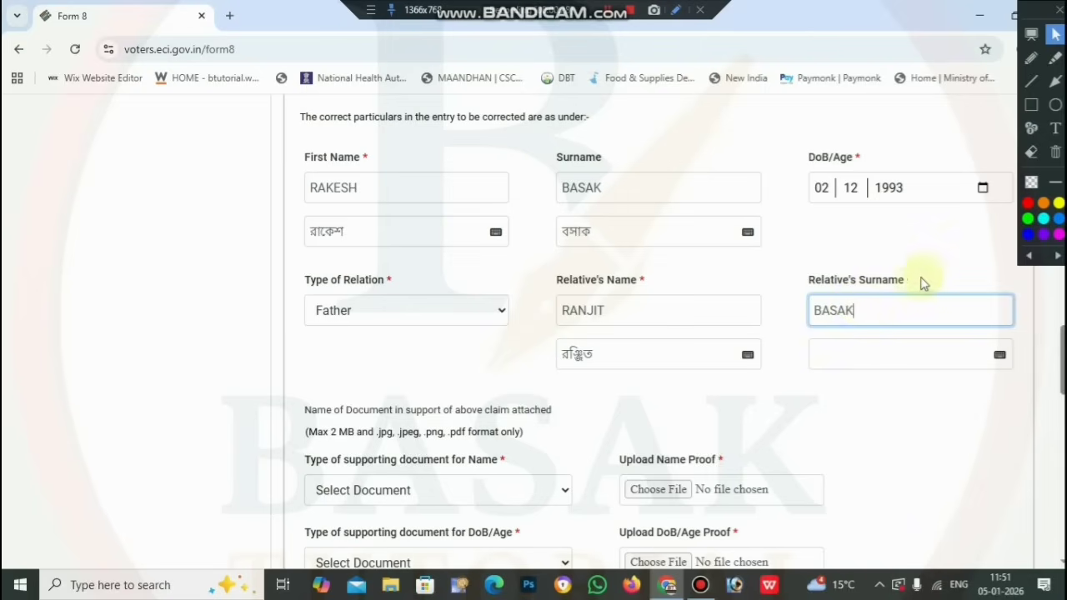
pyautogui.click(942, 265)
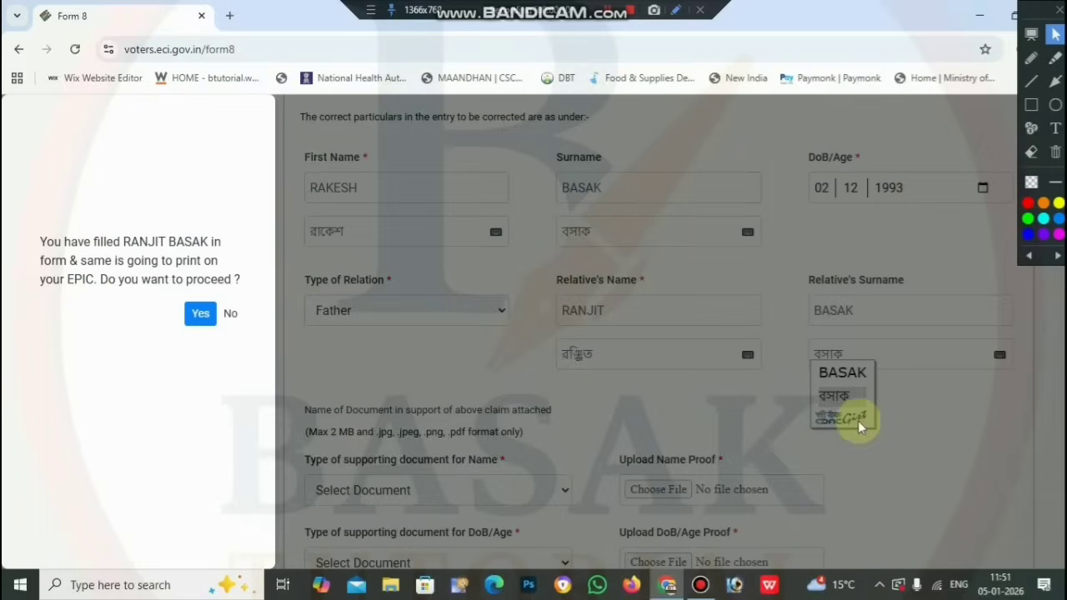
pyautogui.click(200, 315)
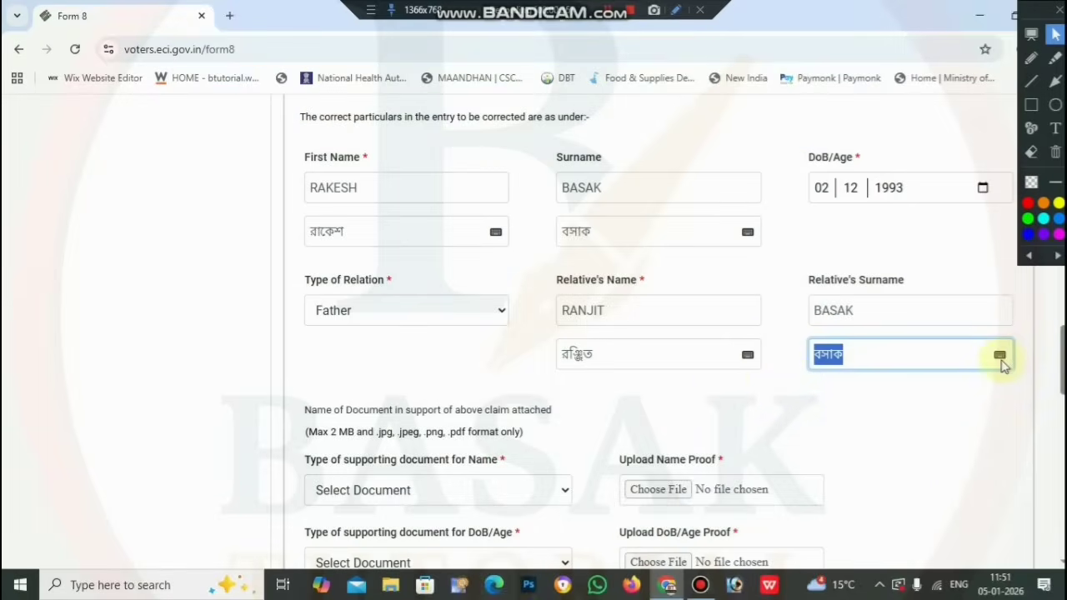
pyautogui.click(999, 357)
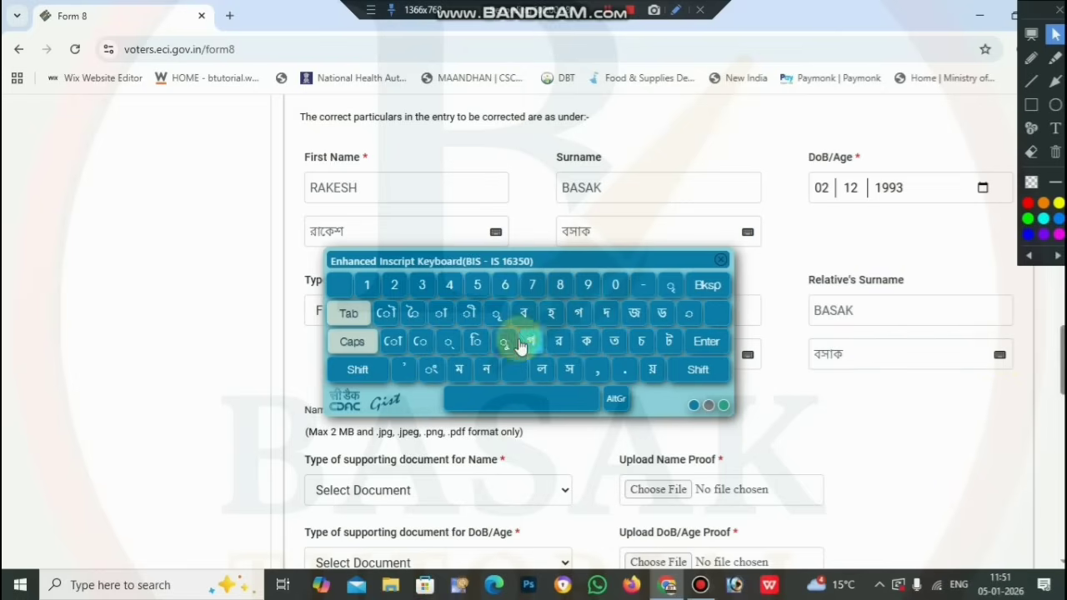
pyautogui.click(720, 263)
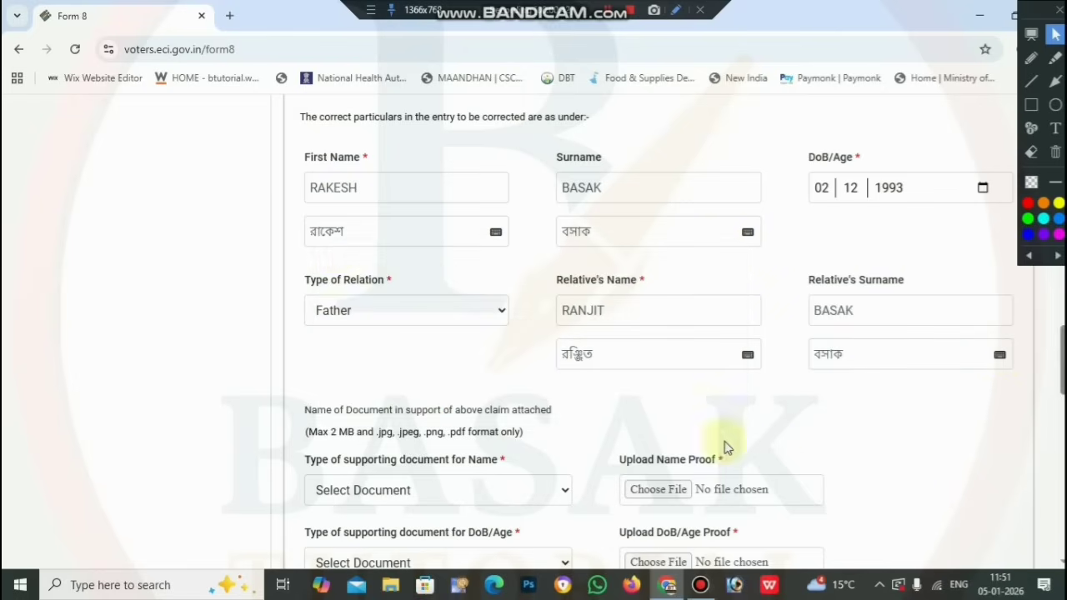
# Select 'Birth Certificate issued by Competent Local Body' as the Name supporting document
pyautogui.scroll(-1, 725, 445)
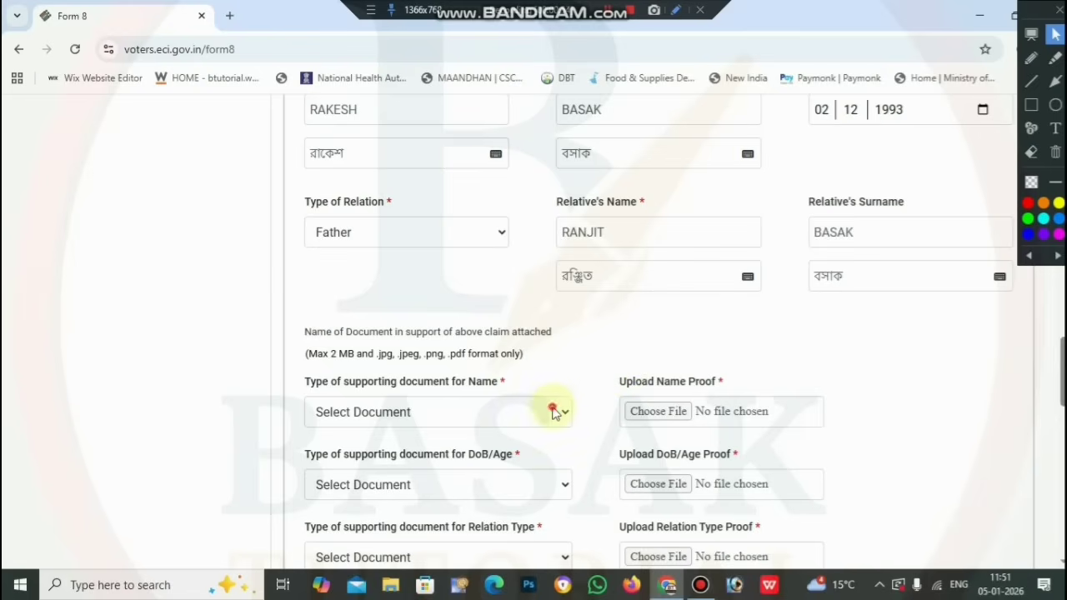
pyautogui.click(554, 412)
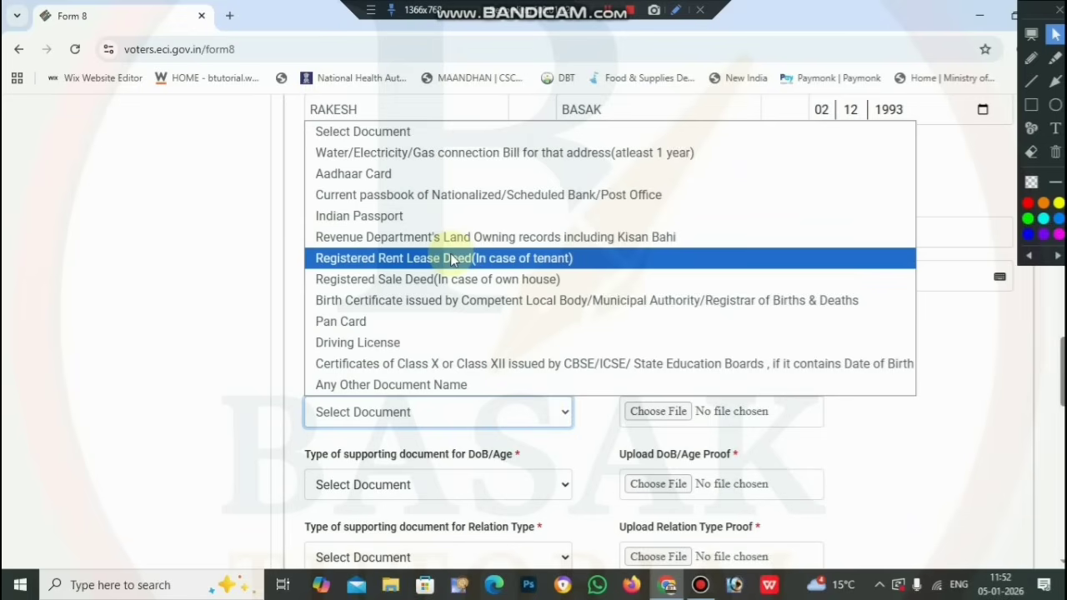
pyautogui.click(466, 300)
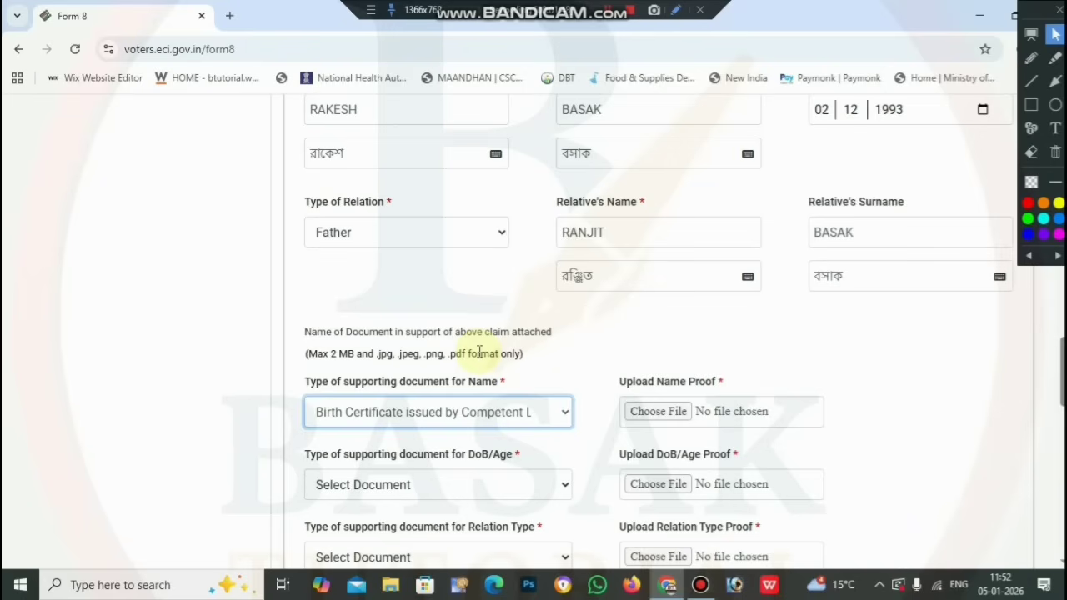
pyautogui.scroll(-2, 581, 374)
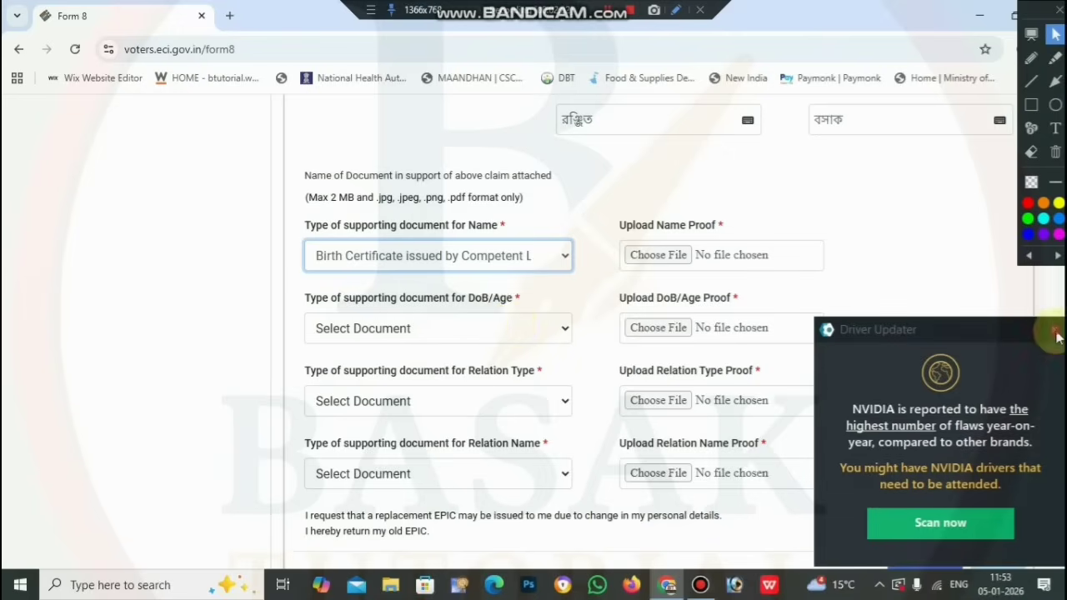
# Dismiss the driver update popup and pick Birth Certificate as the DoB/Age supporting document
pyautogui.click(1055, 330)
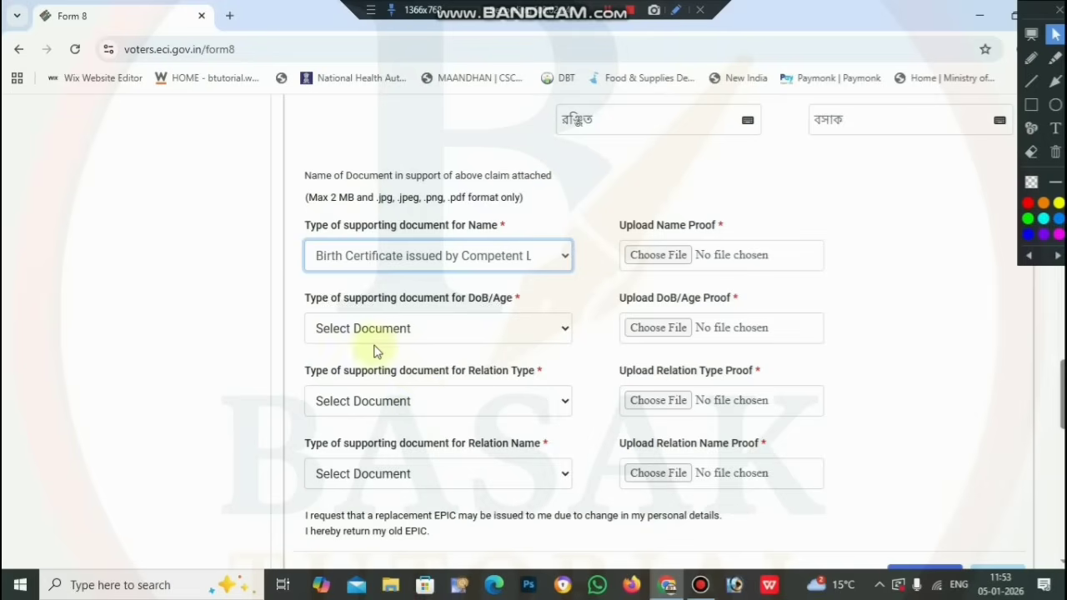
pyautogui.click(419, 330)
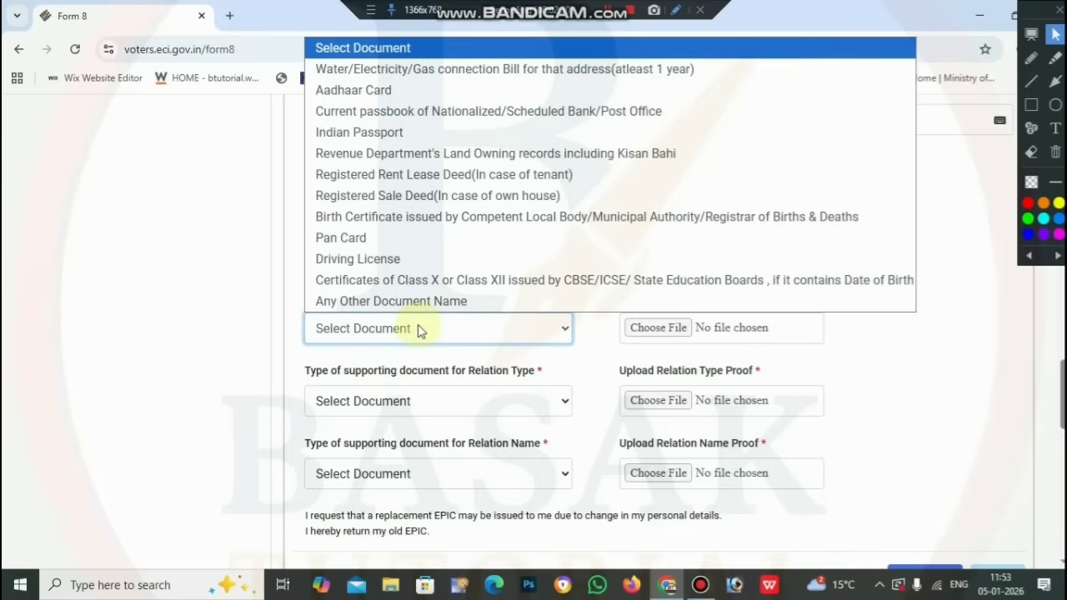
pyautogui.click(549, 363)
pyautogui.click(490, 329)
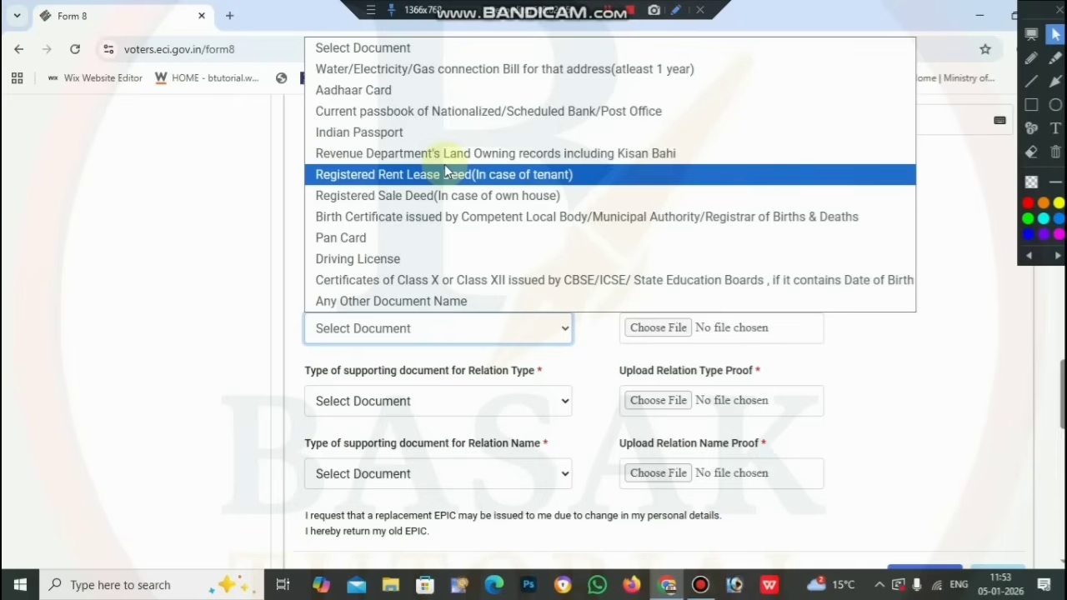
pyautogui.click(480, 216)
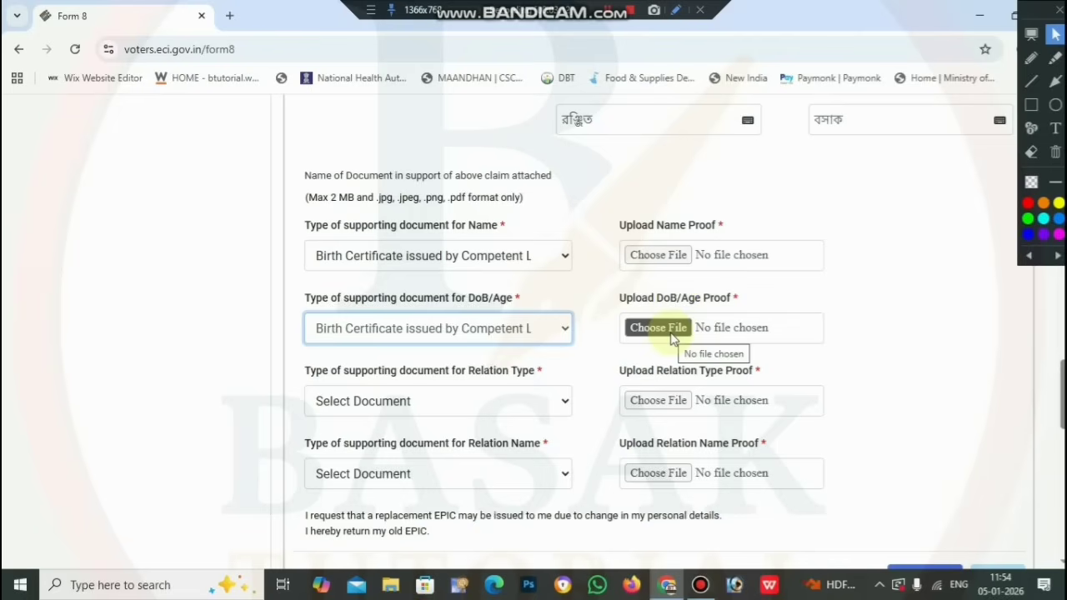
pyautogui.scroll(-1, 662, 342)
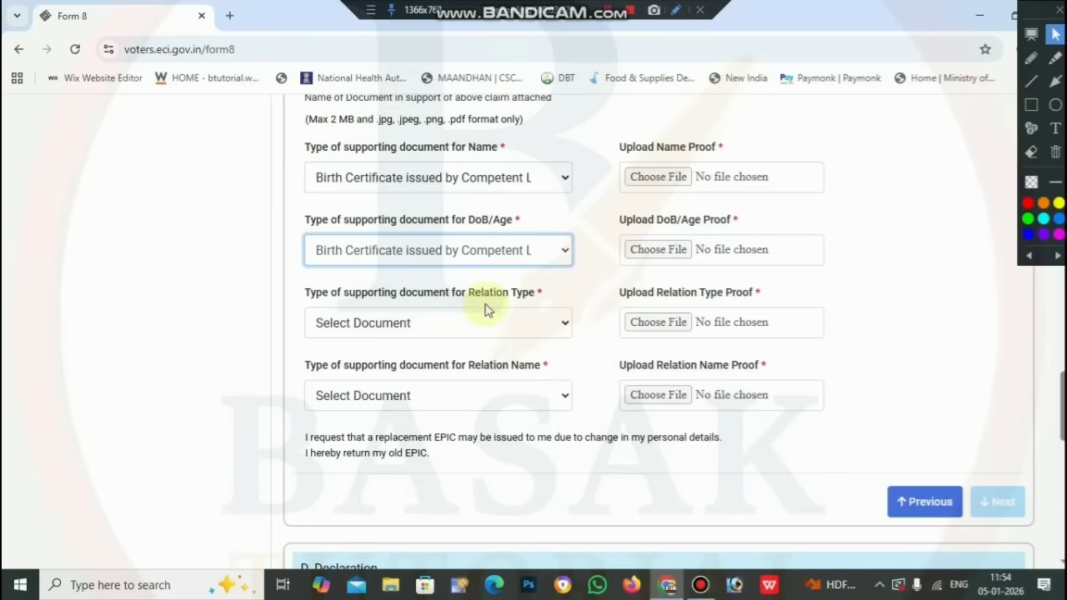
pyautogui.click(488, 333)
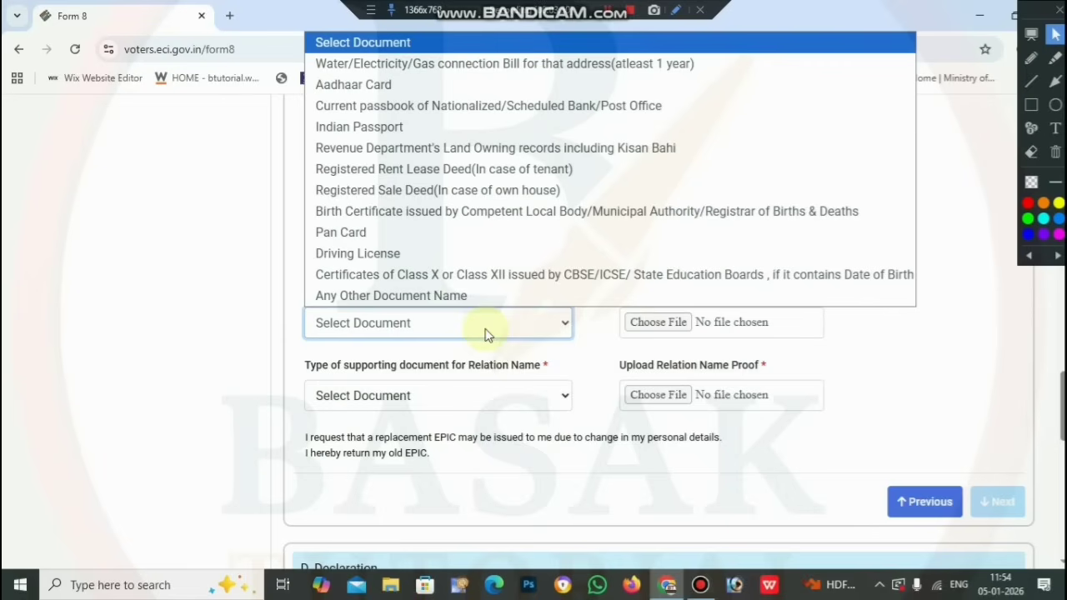
pyautogui.click(504, 333)
pyautogui.click(512, 333)
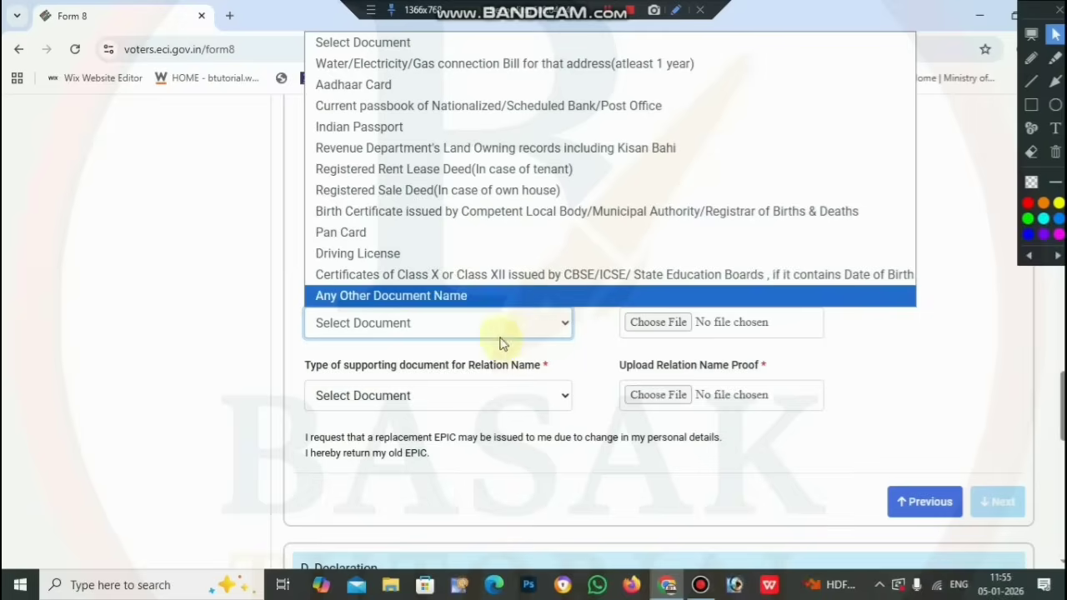
pyautogui.click(506, 357)
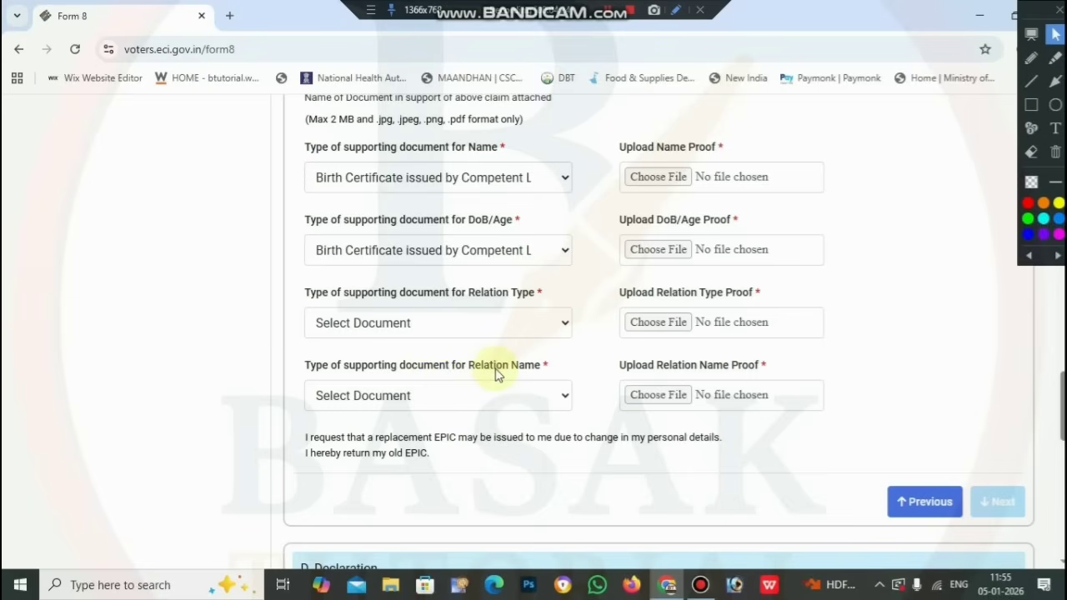
pyautogui.click(517, 402)
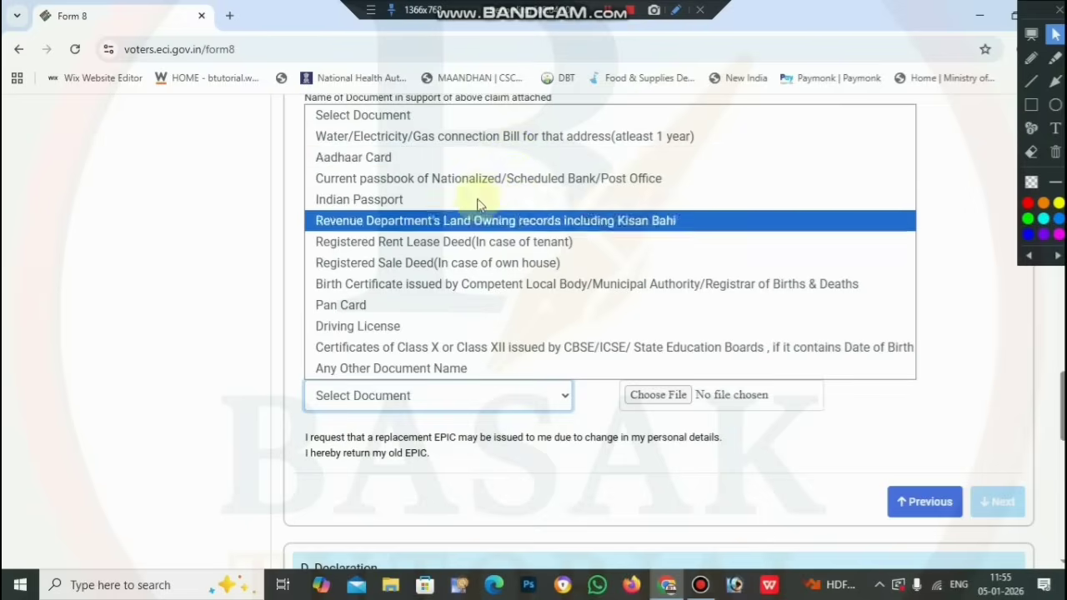
pyautogui.click(600, 421)
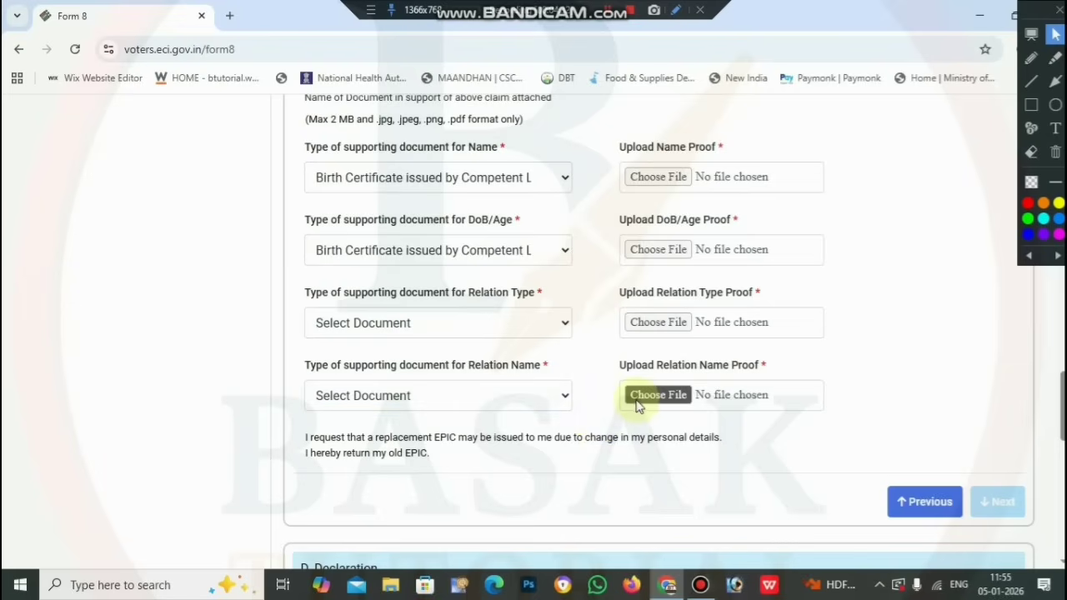
pyautogui.scroll(5, 638, 405)
pyautogui.scroll(3, 637, 405)
# Untick Relative's Name, Relation type, DoB/Age and Name, and tick Address for correction
pyautogui.scroll(-3, 639, 405)
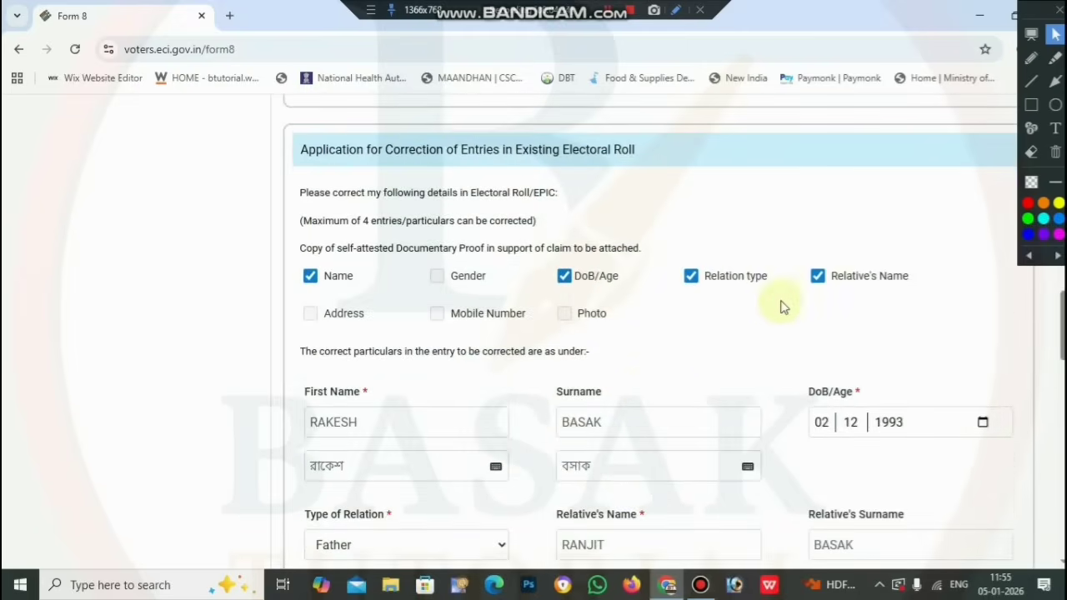
pyautogui.click(817, 275)
pyautogui.click(691, 275)
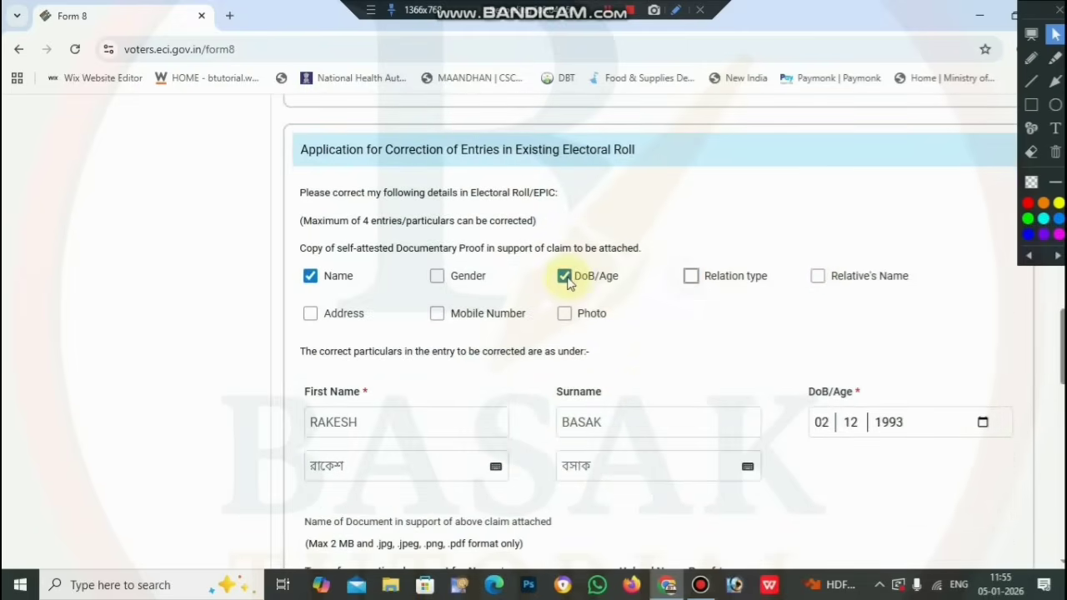
pyautogui.click(564, 276)
pyautogui.click(315, 280)
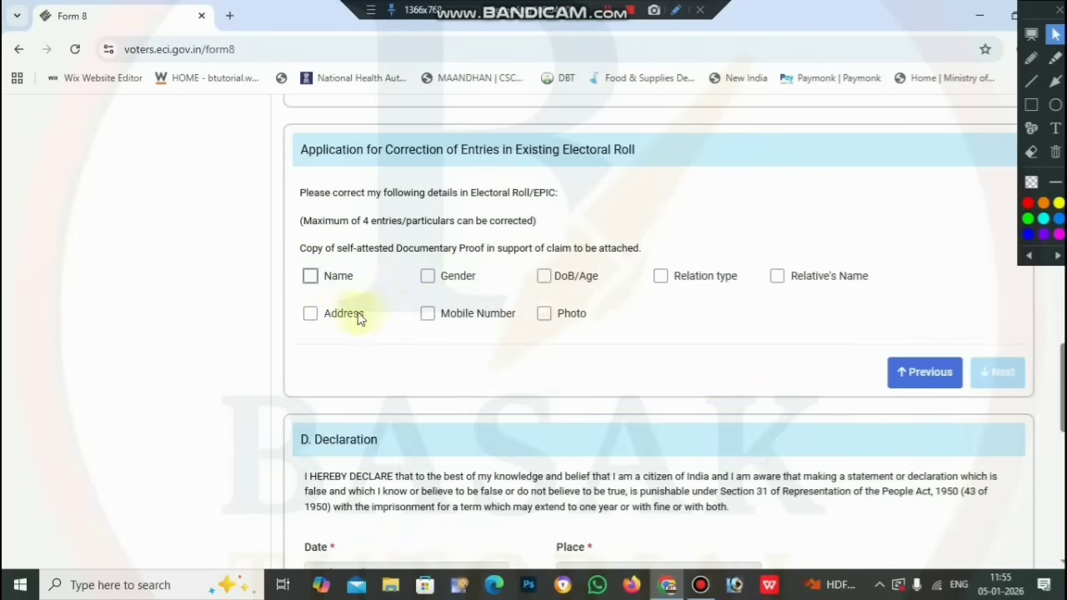
pyautogui.click(311, 314)
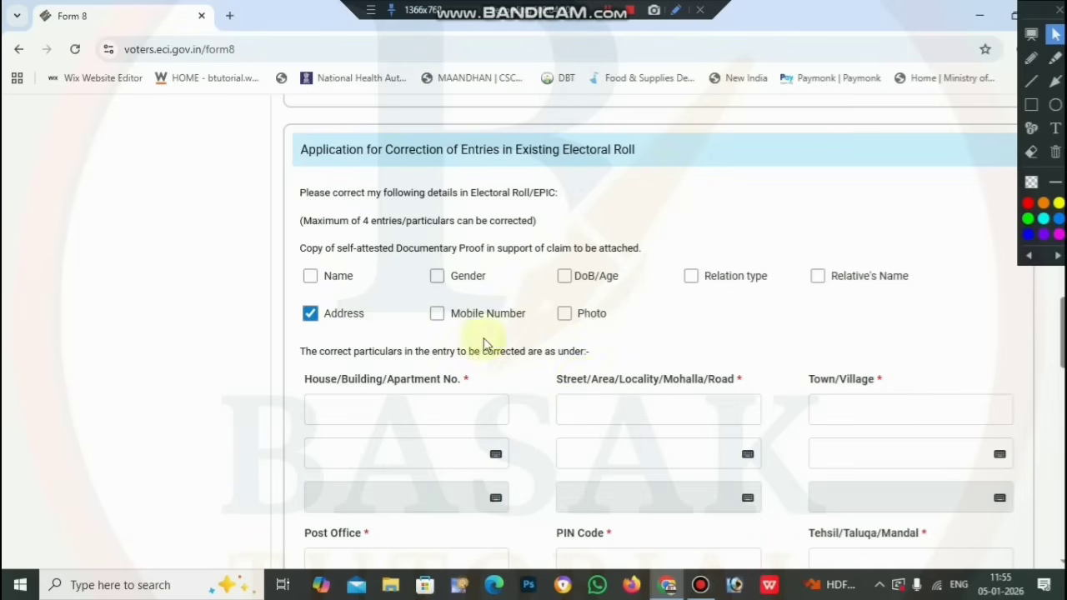
pyautogui.scroll(-1, 553, 344)
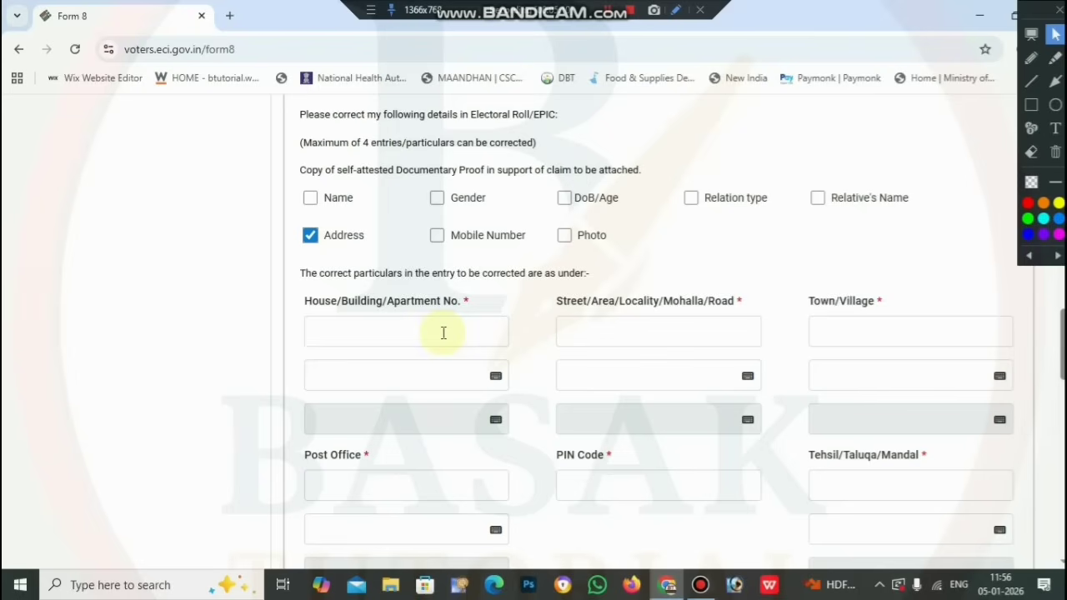
# Enter the house/building number and let its Bengali version auto-fill
pyautogui.click(443, 333)
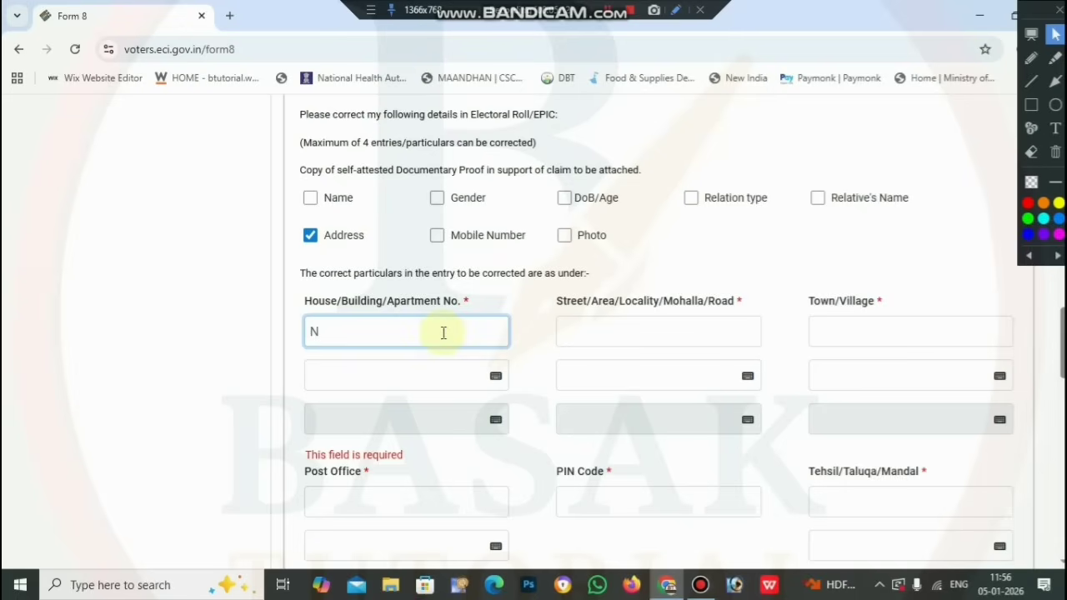
pyautogui.click(517, 292)
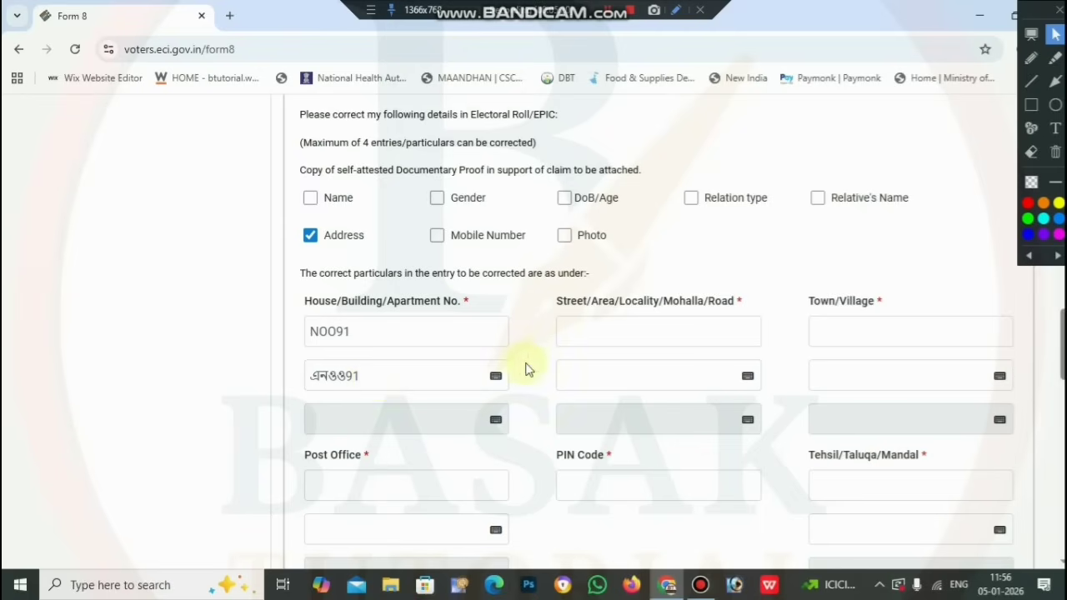
pyautogui.click(495, 376)
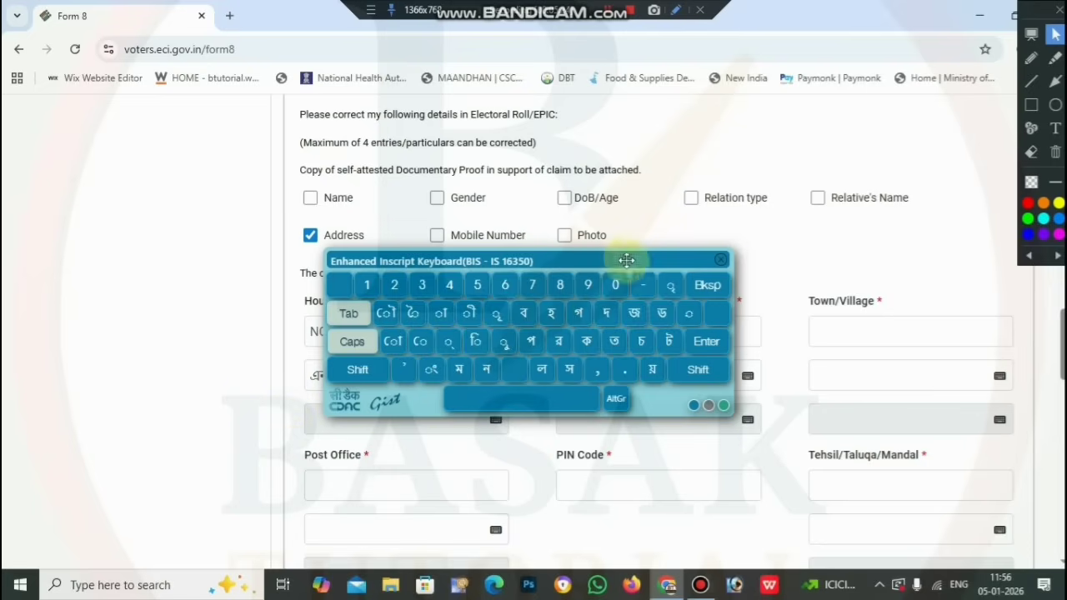
pyautogui.click(721, 260)
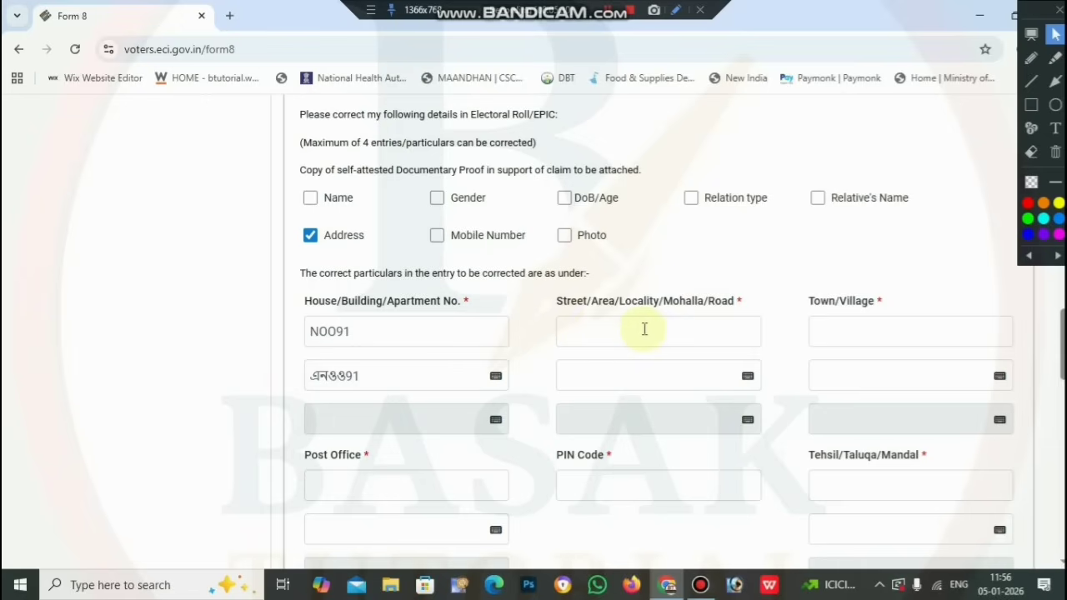
# Enter the street/area name with its Bengali transliteration
pyautogui.click(644, 330)
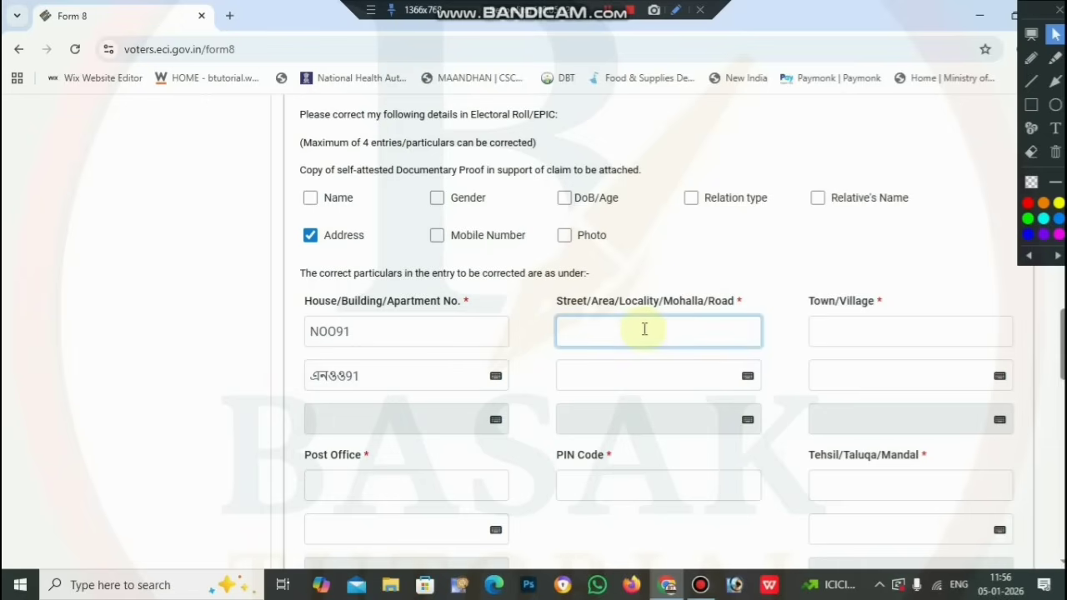
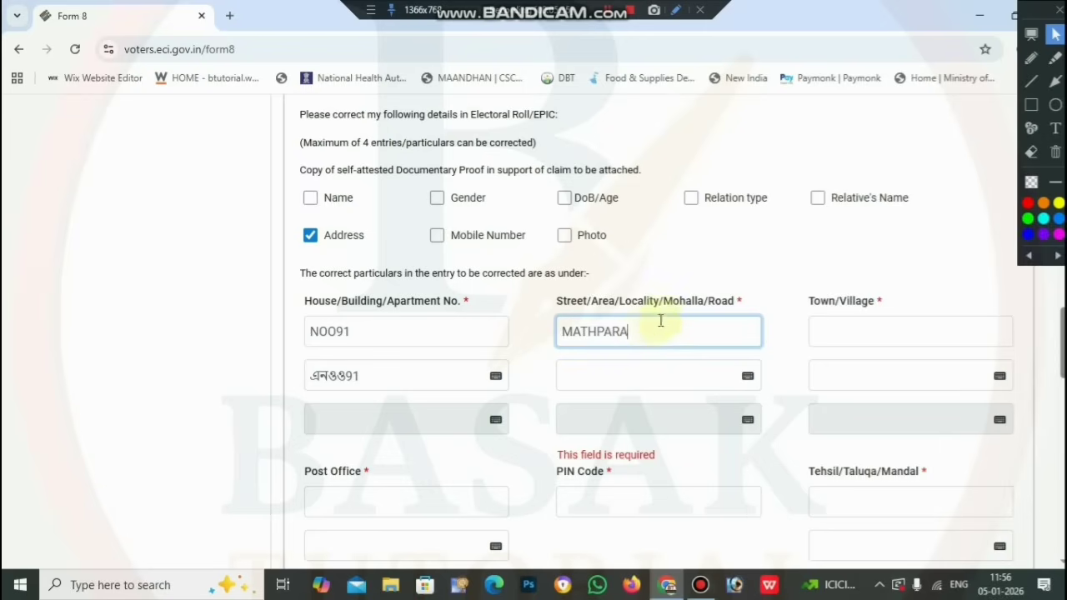
pyautogui.click(739, 286)
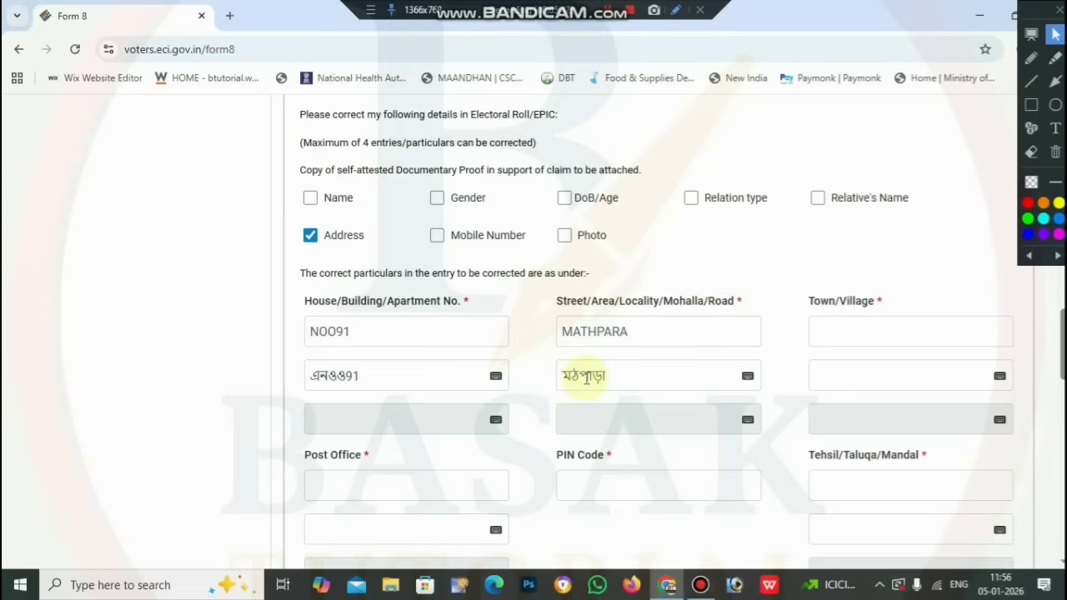
pyautogui.click(746, 380)
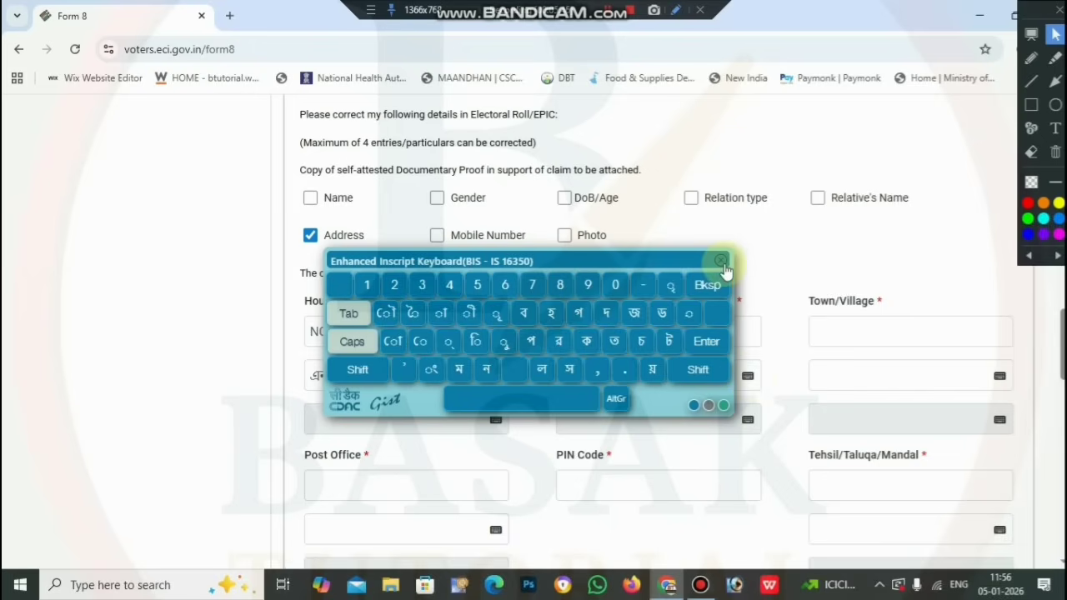
pyautogui.click(720, 260)
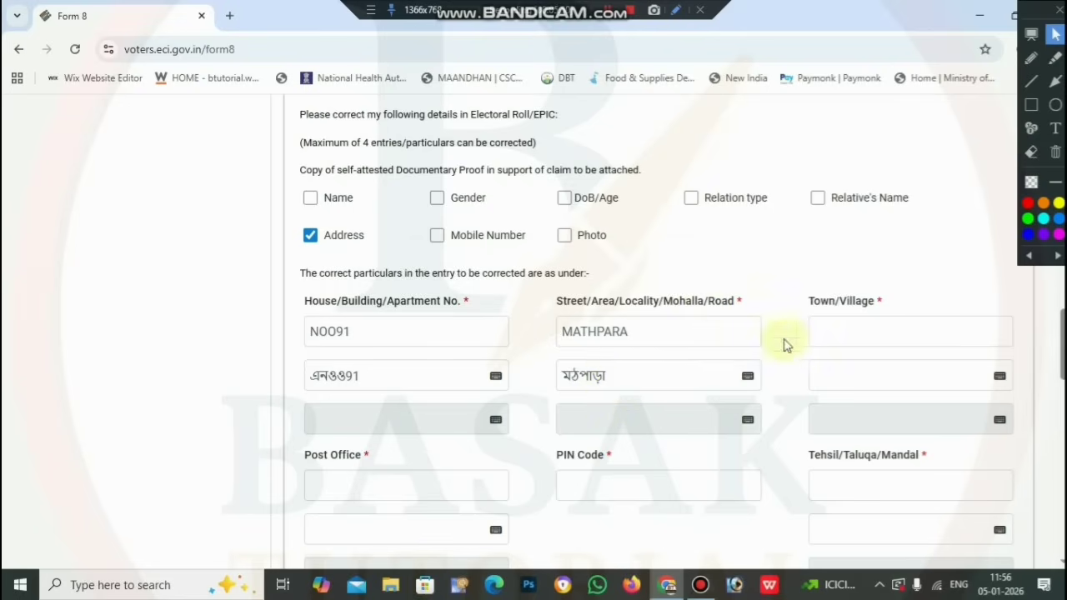
# Enter the town/village name with its Bengali transliteration
pyautogui.click(833, 331)
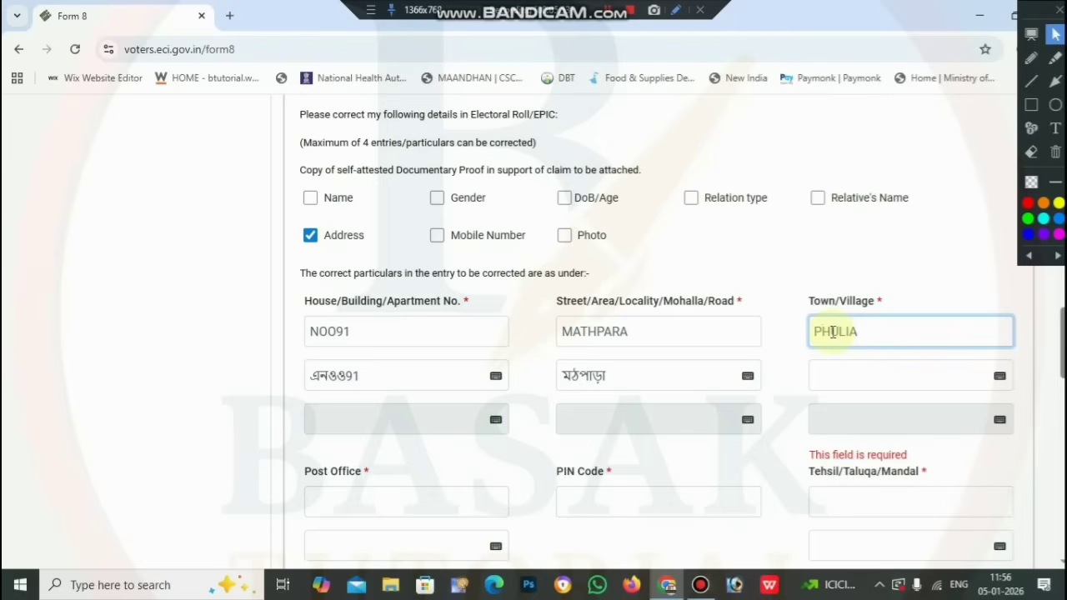
pyautogui.click(948, 287)
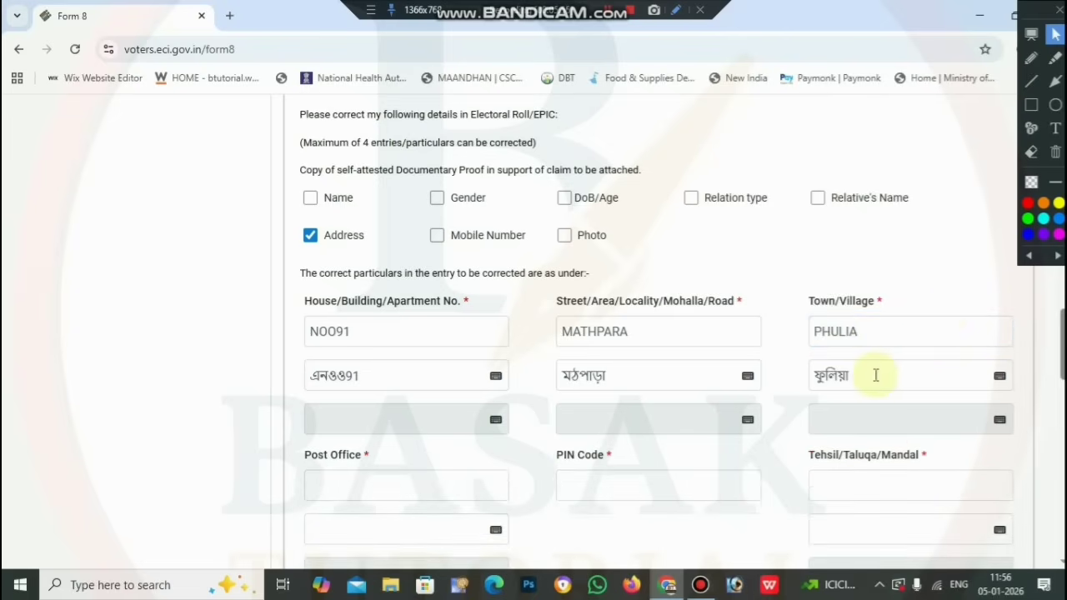
pyautogui.scroll(-2, 874, 376)
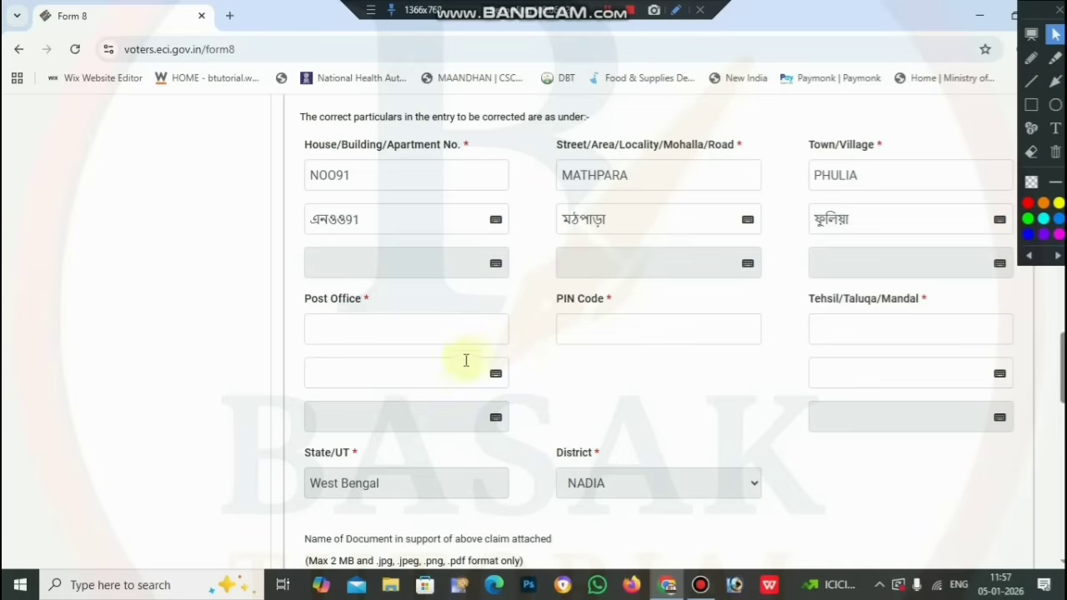
# Fill in the six-digit PIN Code for the new address
pyautogui.click(593, 323)
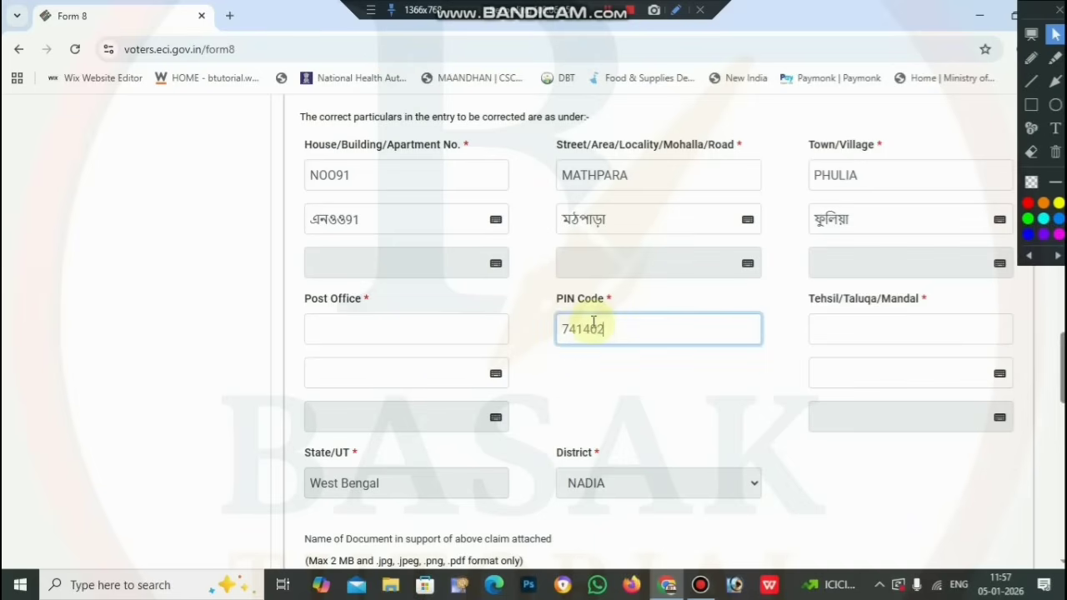
pyautogui.click(639, 376)
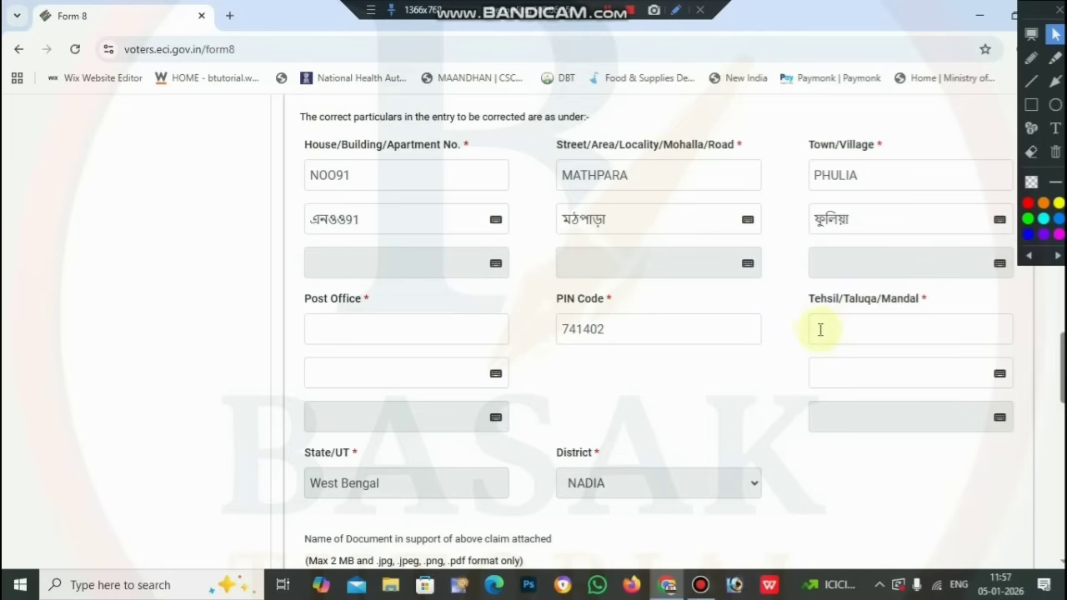
pyautogui.scroll(-4, 821, 330)
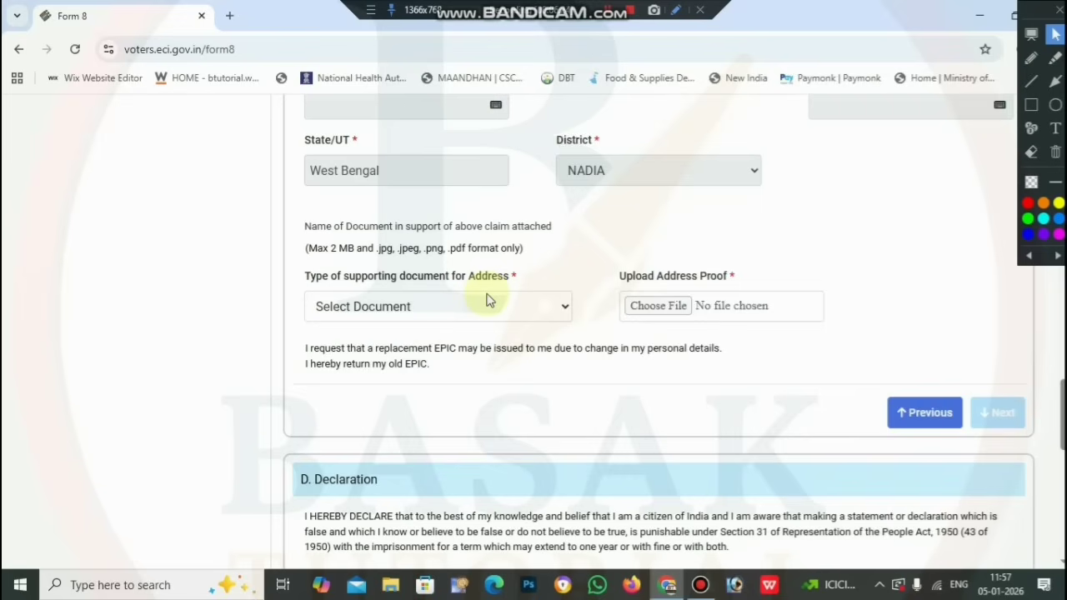
pyautogui.scroll(5, 578, 250)
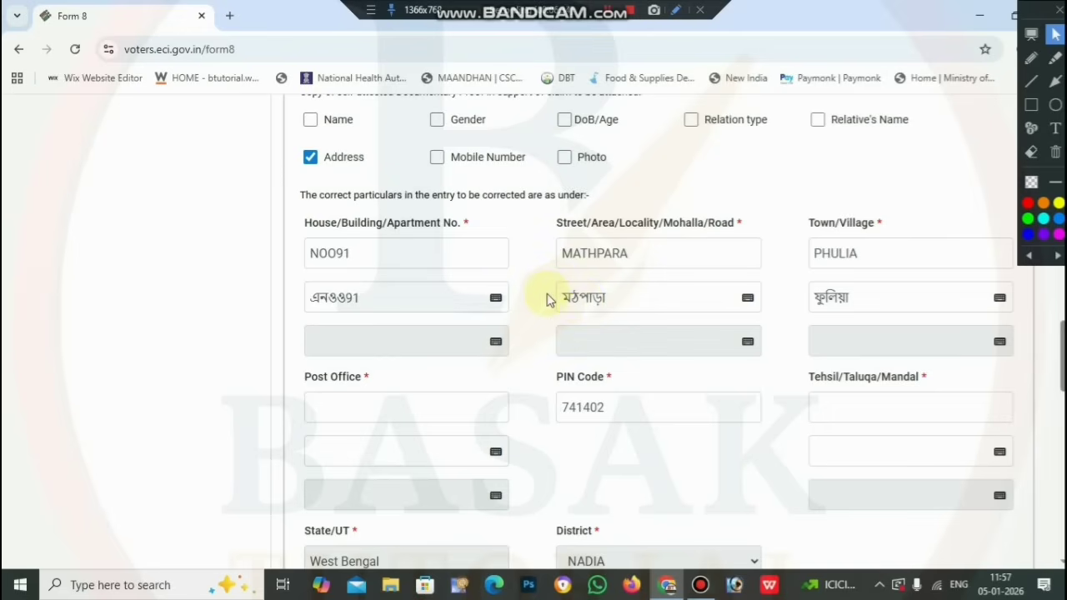
pyautogui.scroll(1, 548, 298)
pyautogui.scroll(-6, 426, 234)
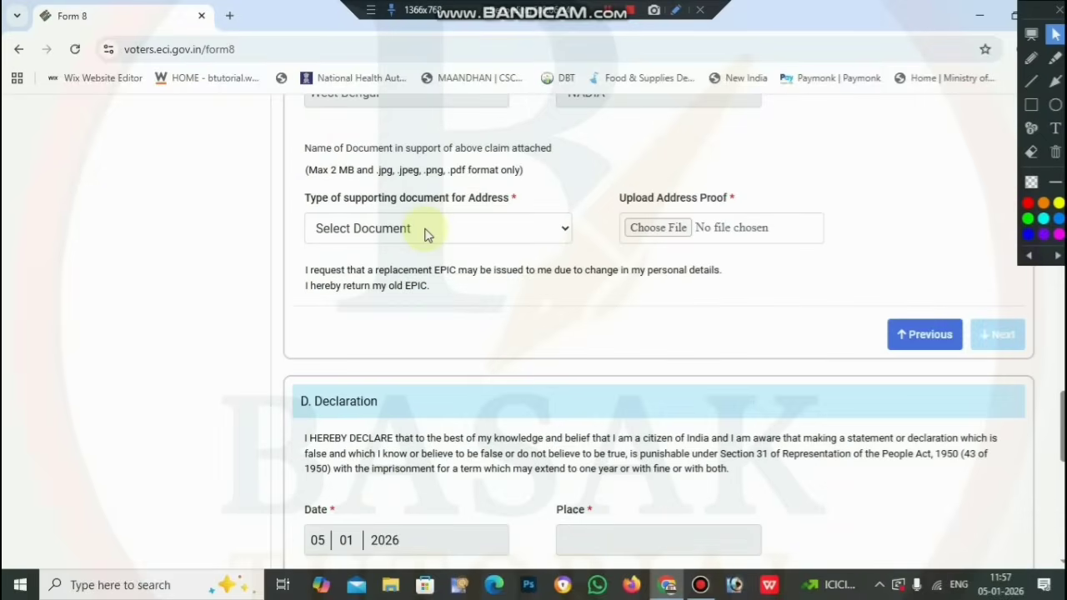
# Choose Aadhaar Card as the Address supporting document, then scroll to the Submission section
pyautogui.click(425, 234)
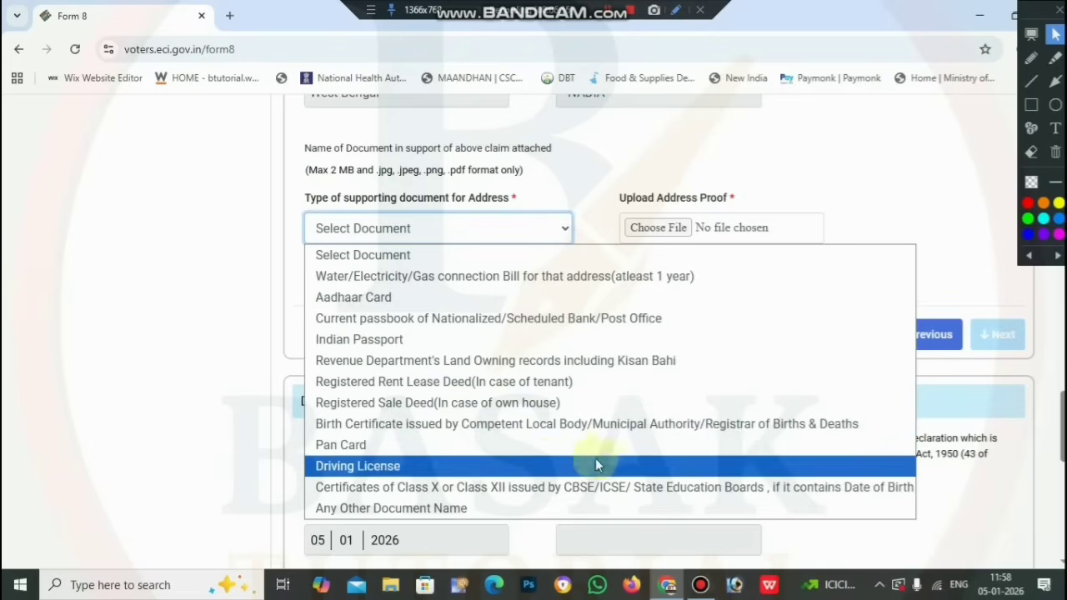
pyautogui.click(450, 302)
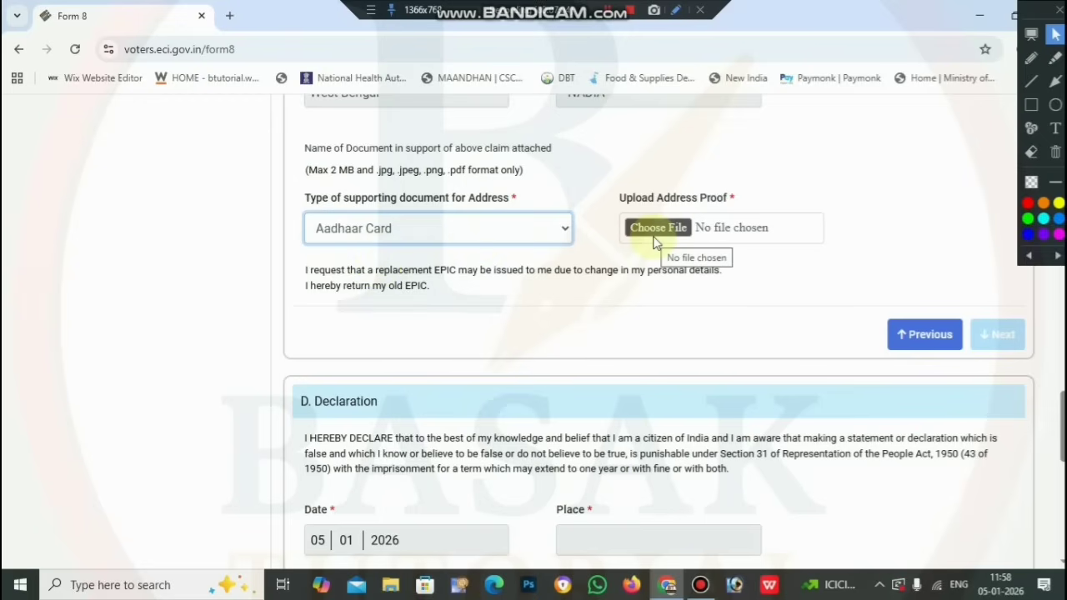
pyautogui.scroll(-3, 654, 242)
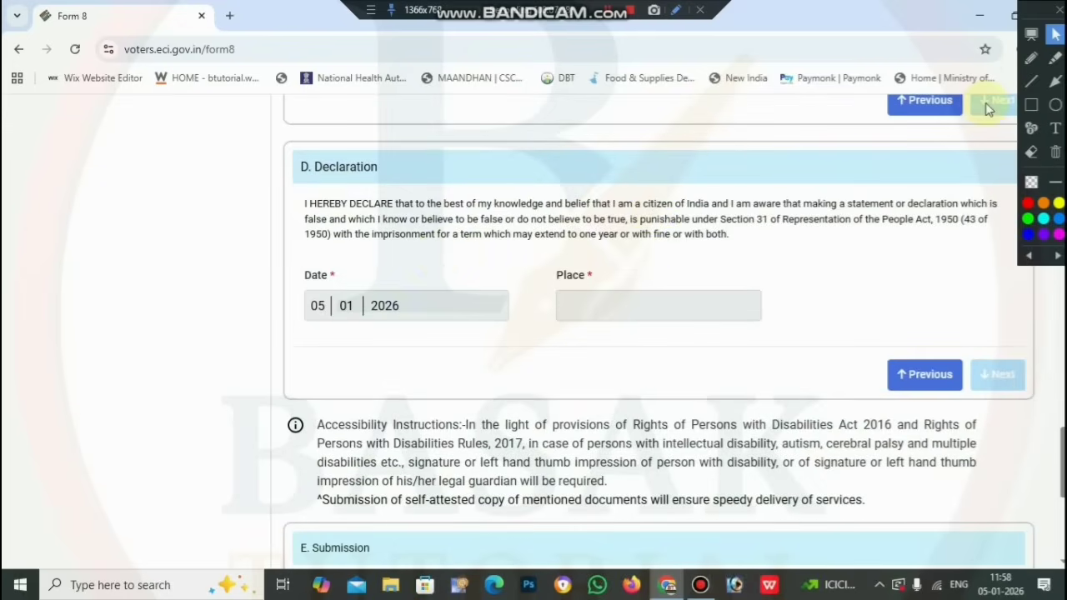
pyautogui.scroll(3, 572, 226)
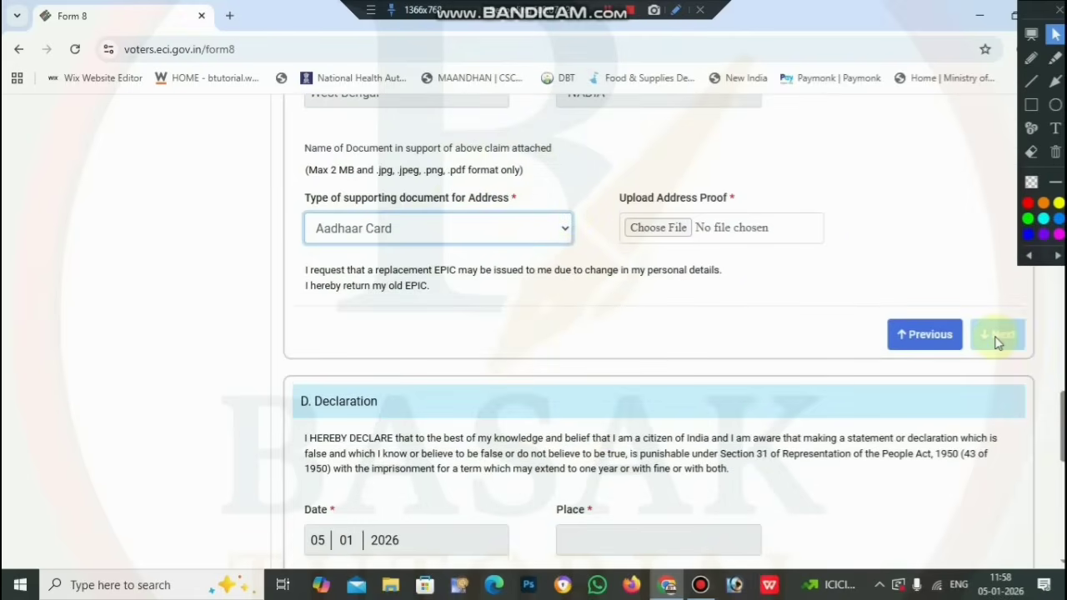
pyautogui.scroll(-3, 998, 342)
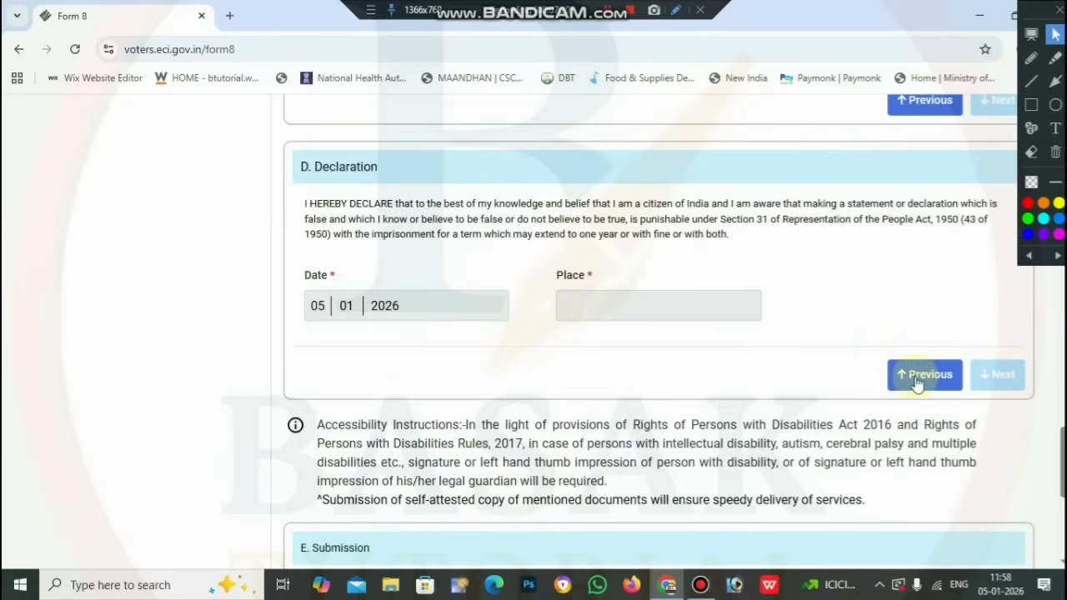
pyautogui.scroll(-2, 917, 384)
pyautogui.scroll(-2, 917, 383)
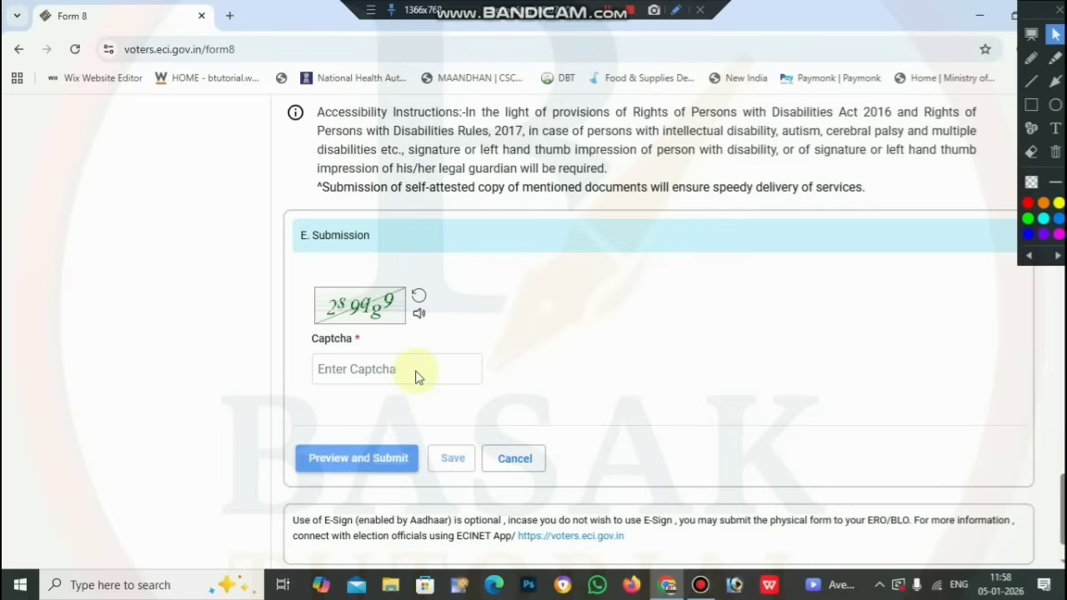
# Open the Preview and Submit modal to review the completed Form 8
pyautogui.click(396, 460)
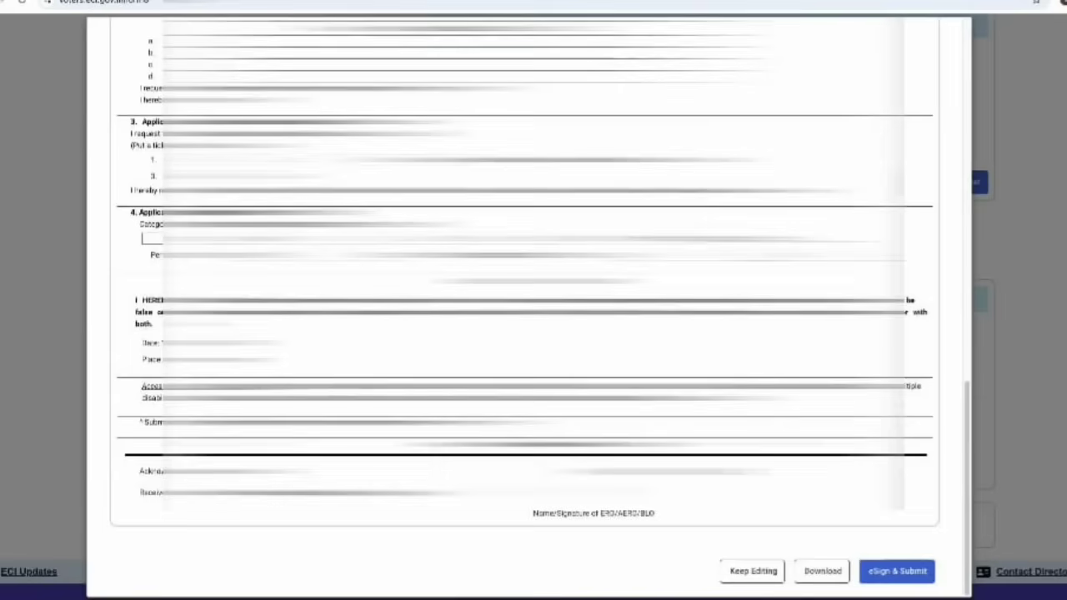